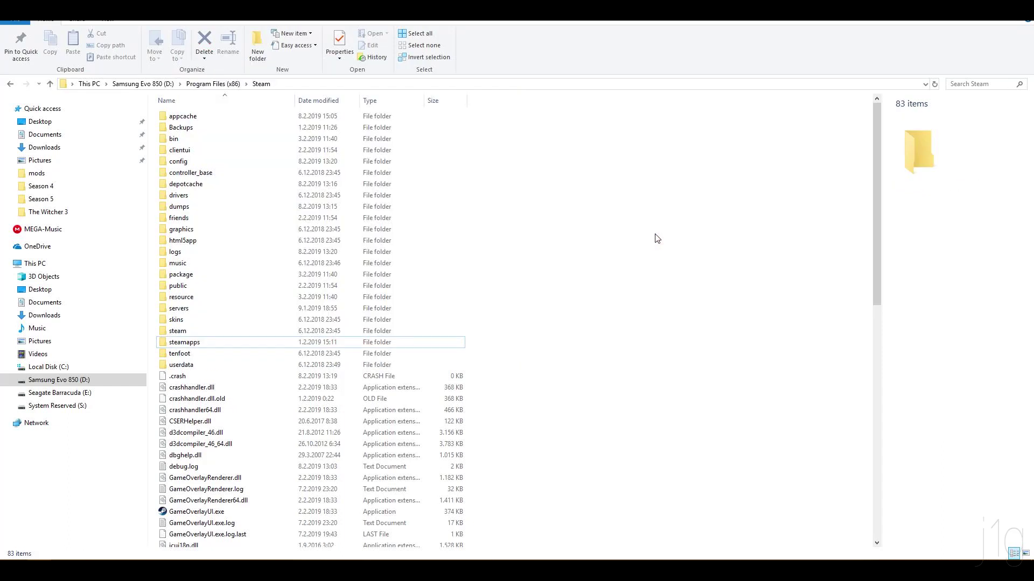
Open steamapps\common\The Witcher 3\mods, then switch to the Nexus Mods browser window
double_click(443, 342)
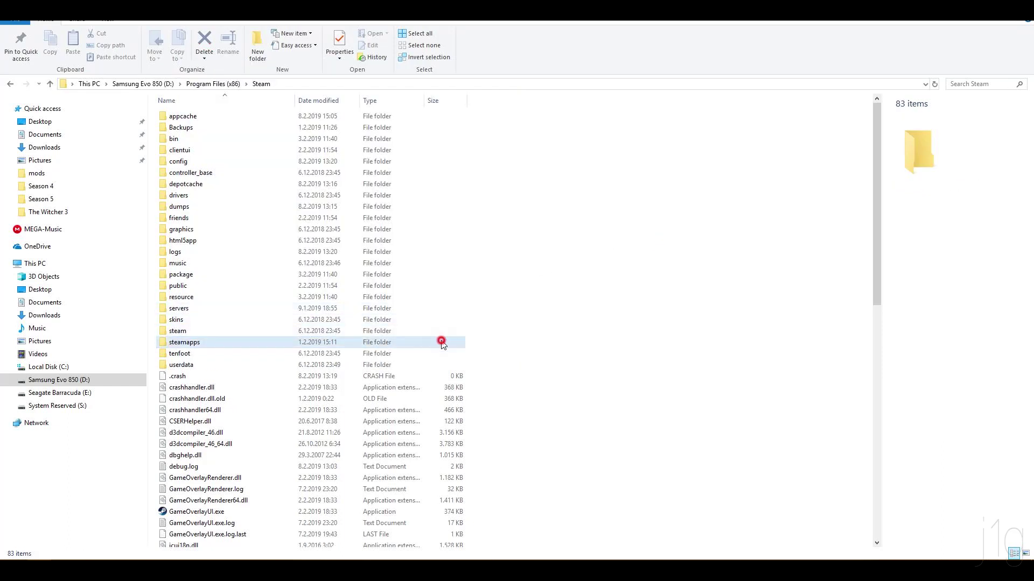
double_click(281, 116)
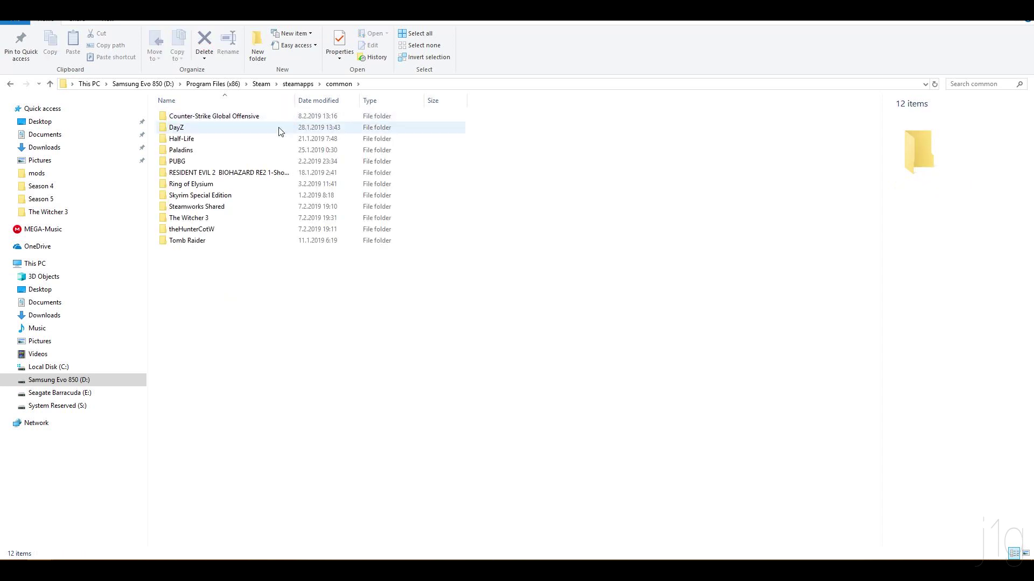
double_click(192, 218)
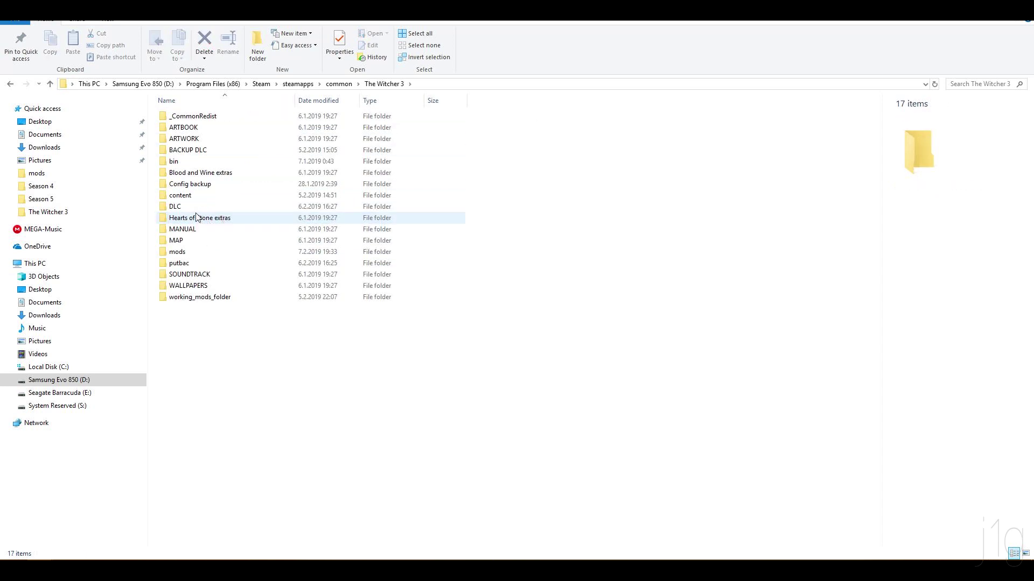
double_click(183, 251)
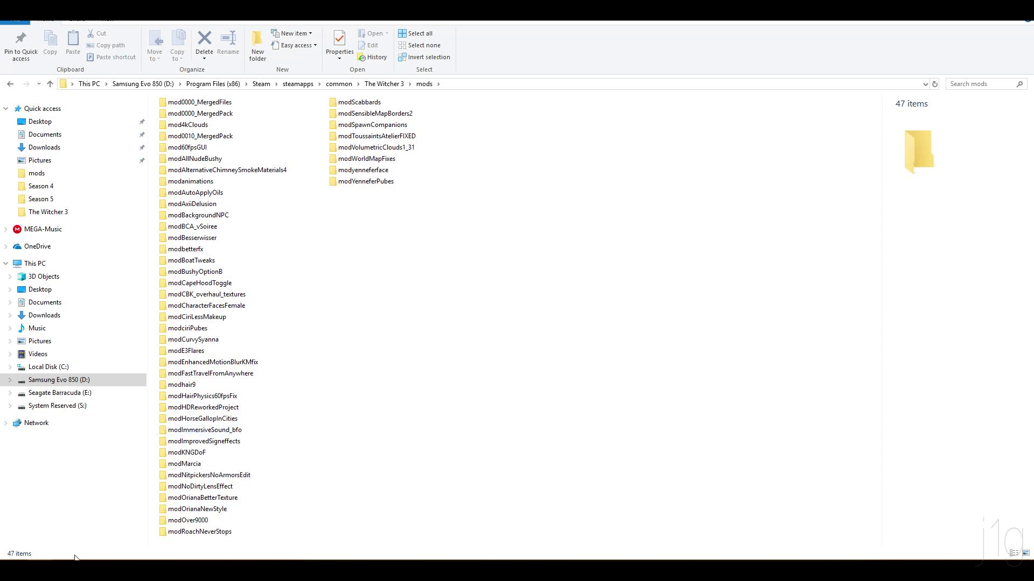
mouse_move(67, 571)
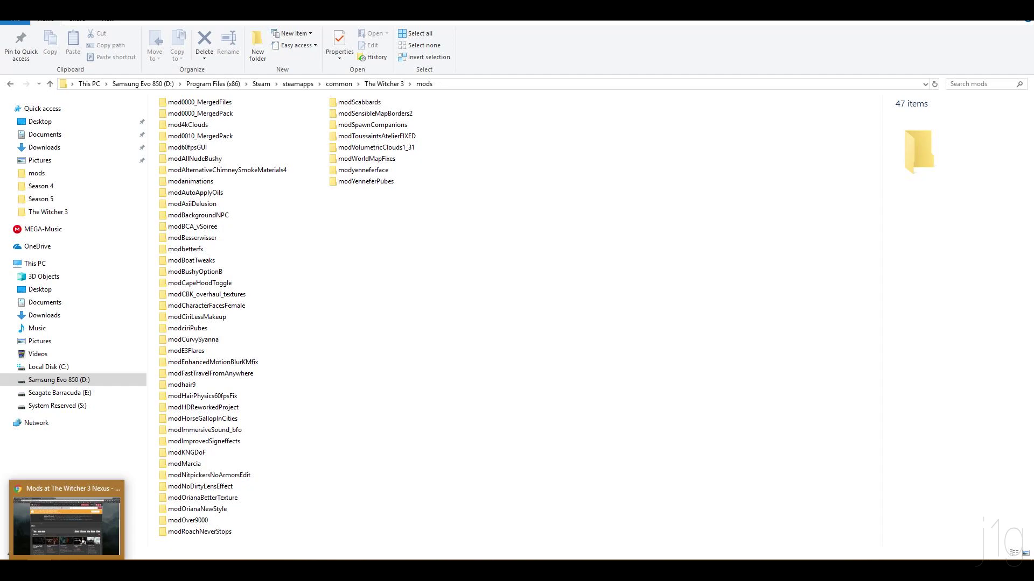
click(82, 541)
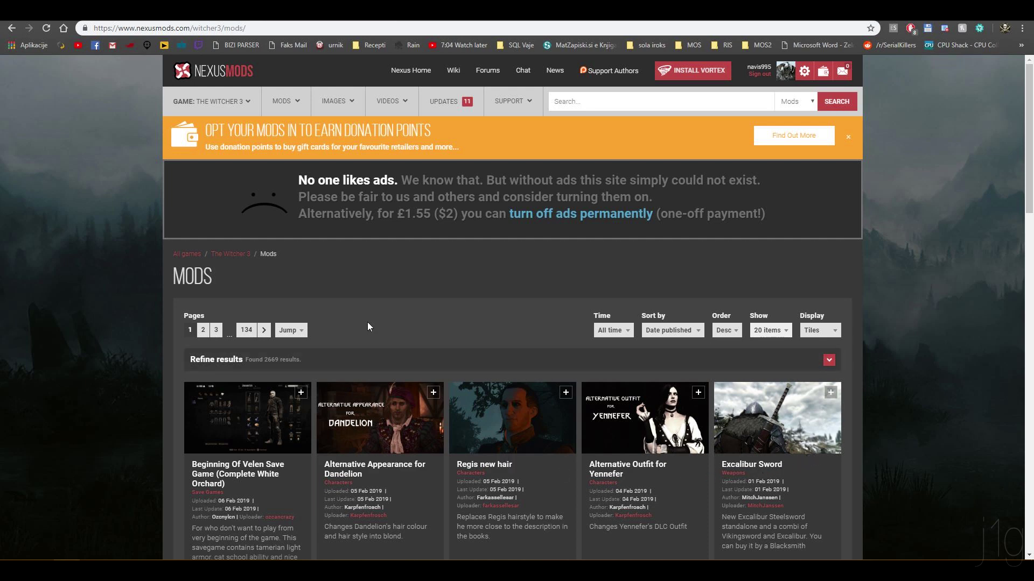
Scroll the Nexus Mods listing, check the first mod's size and downloads, then return to Steam Acc
scroll(363, 323, down, 5)
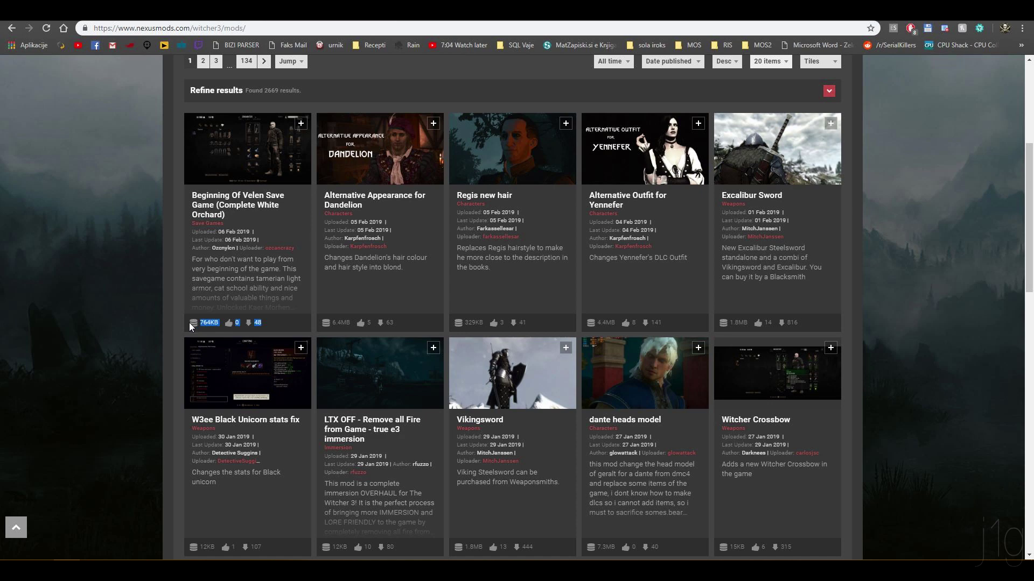
drag(189, 322, 260, 323)
click(259, 323)
mouse_move(172, 570)
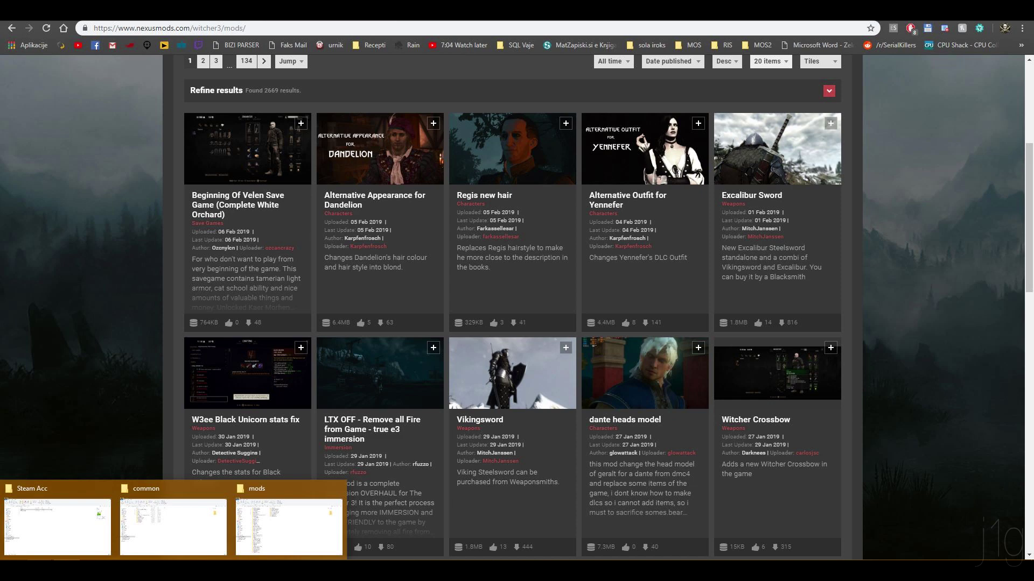
click(37, 530)
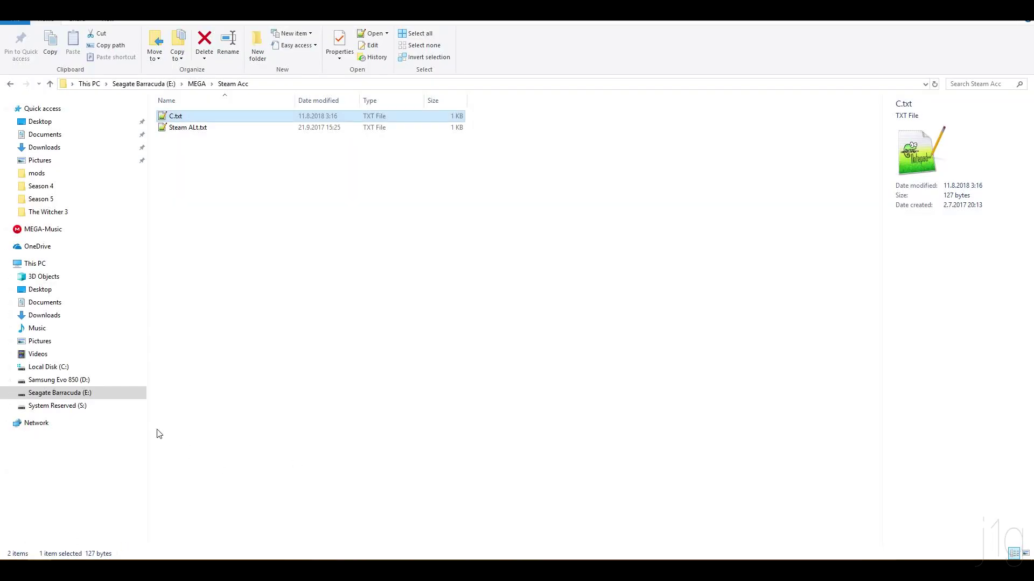
Browse Downloads and the Witcher Script Merger folder, then run W3ModMerger.exe from Downloads
click(62, 313)
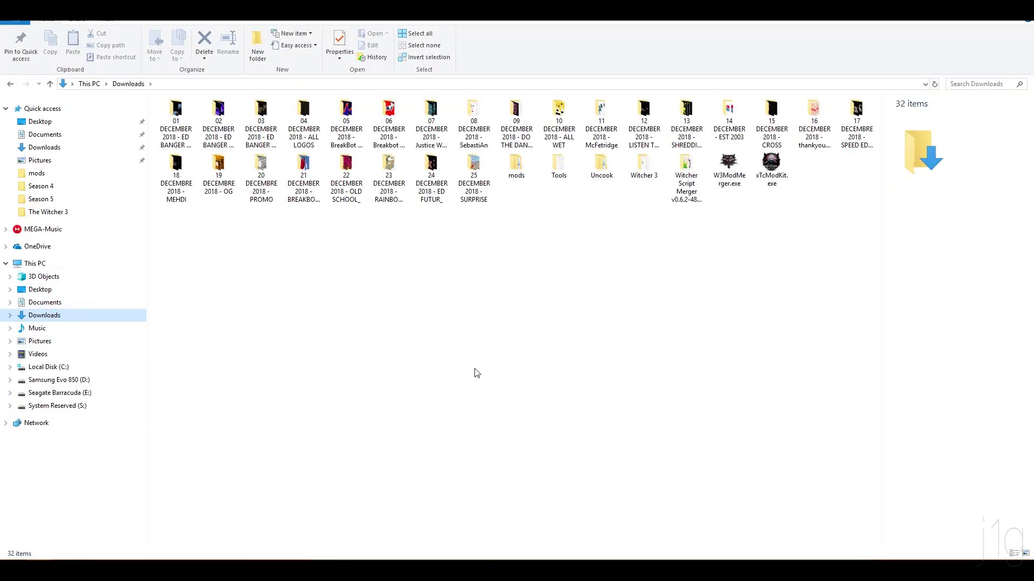
double_click(686, 173)
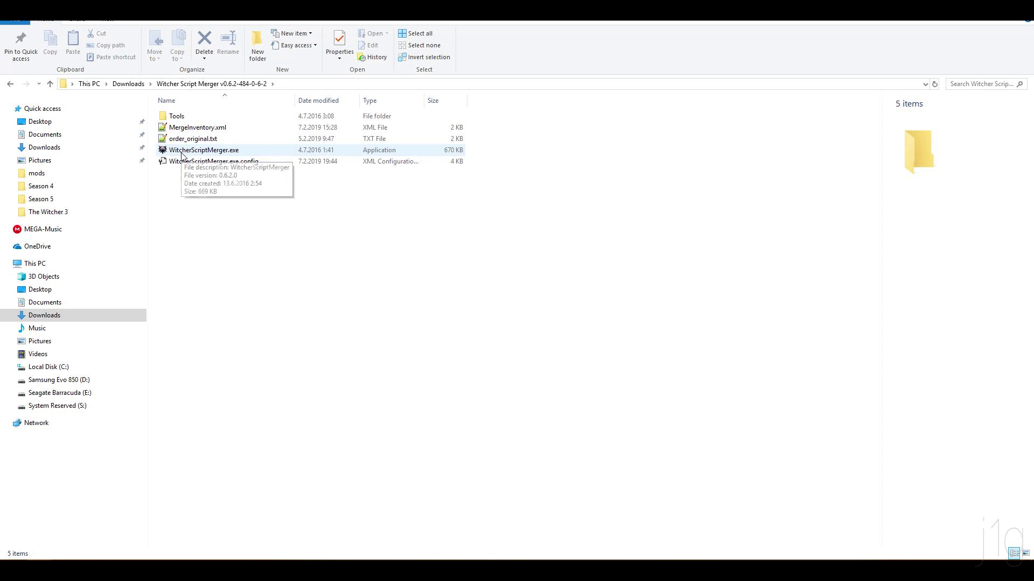
click(134, 84)
click(733, 179)
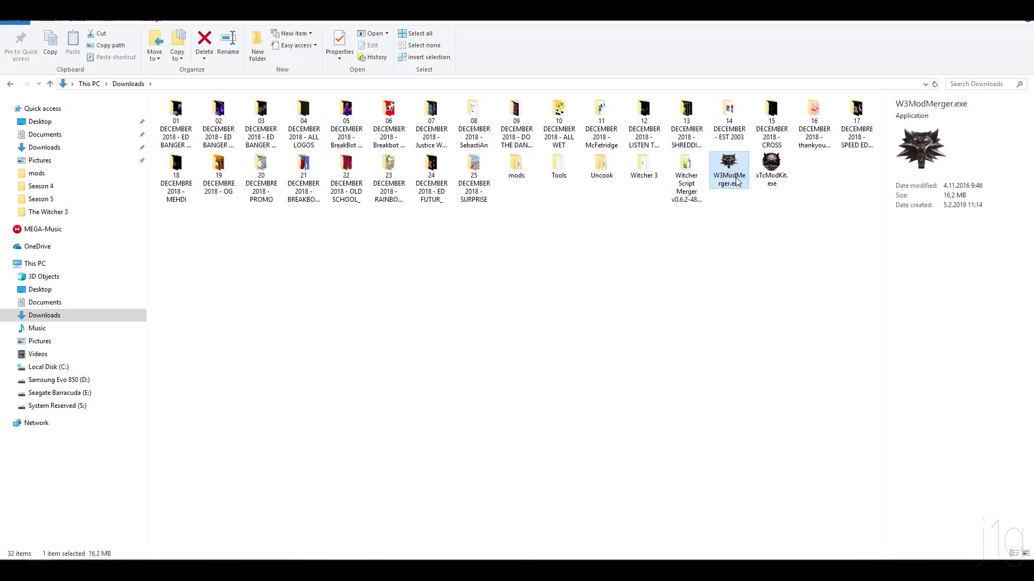
mouse_move(170, 571)
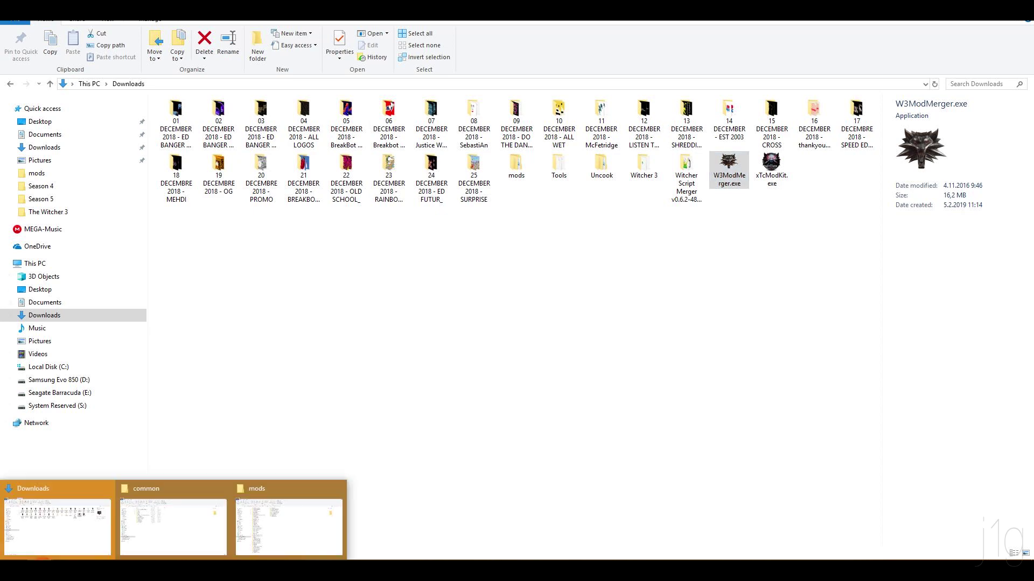
click(261, 510)
click(225, 84)
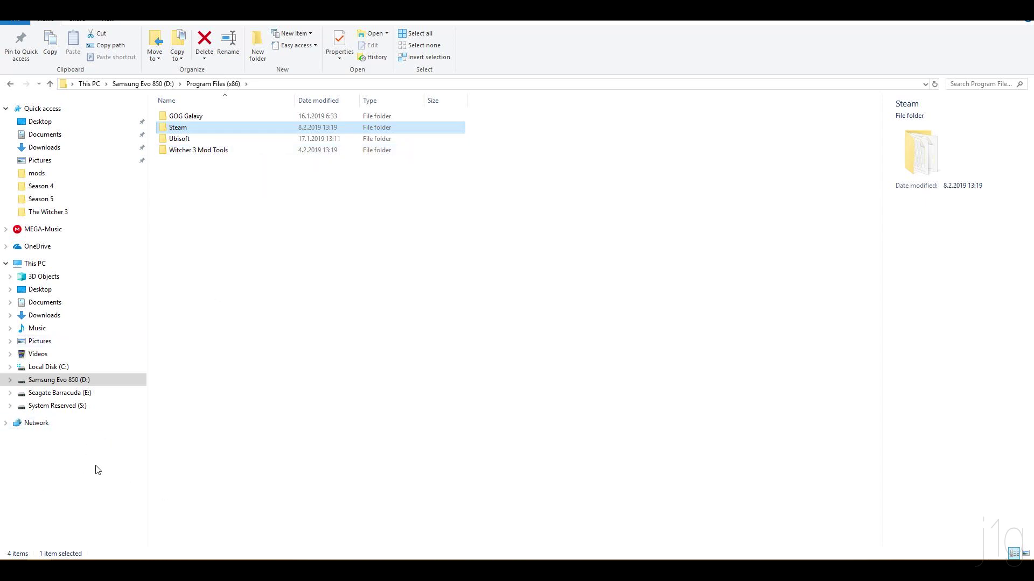
mouse_move(174, 570)
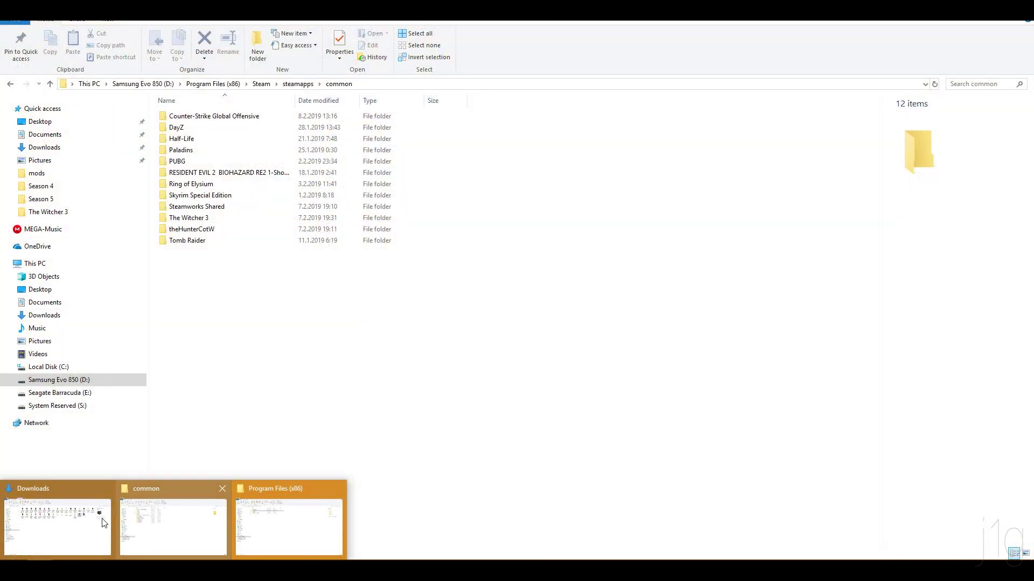
click(59, 519)
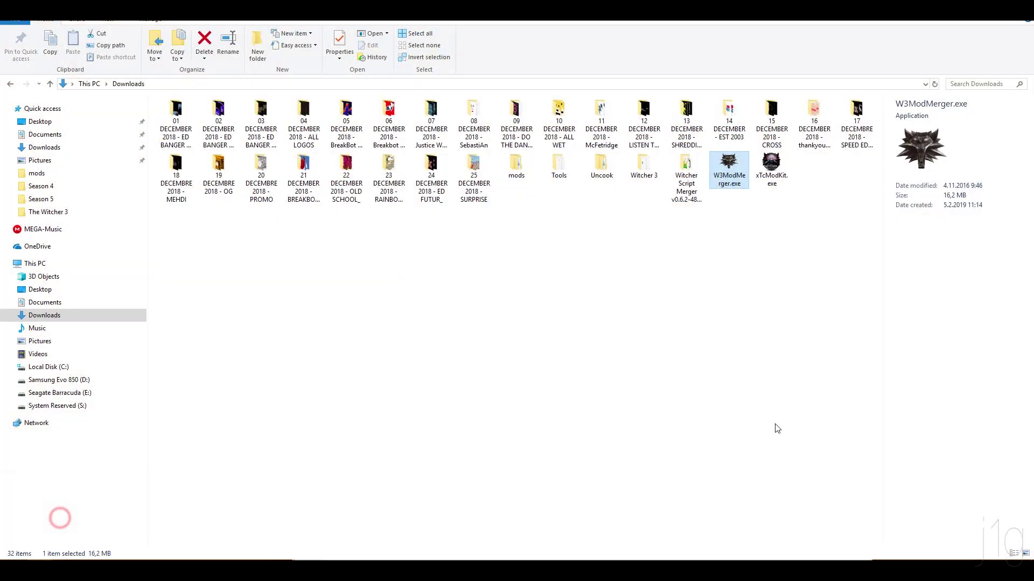
double_click(740, 184)
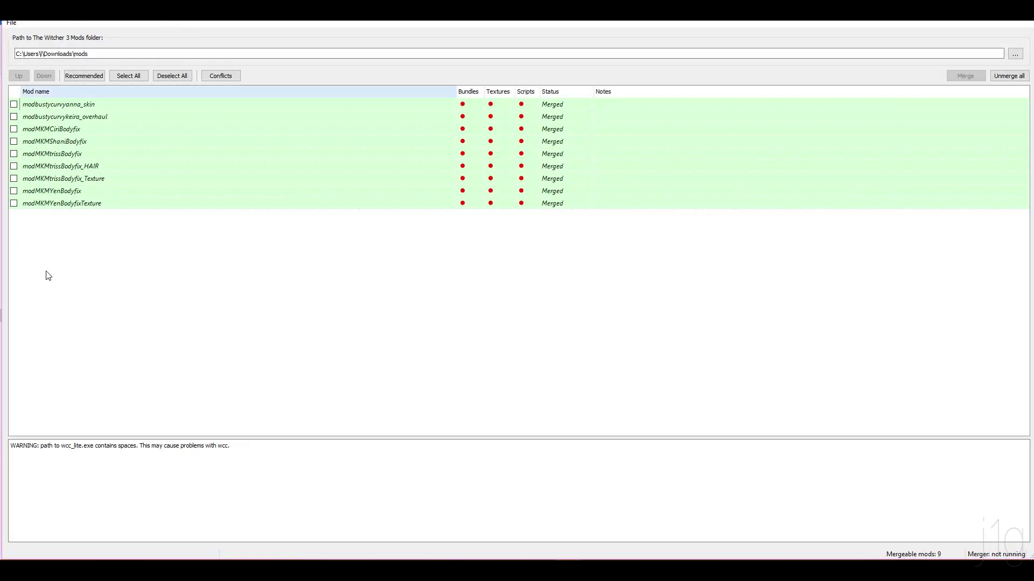
click(12, 23)
click(32, 30)
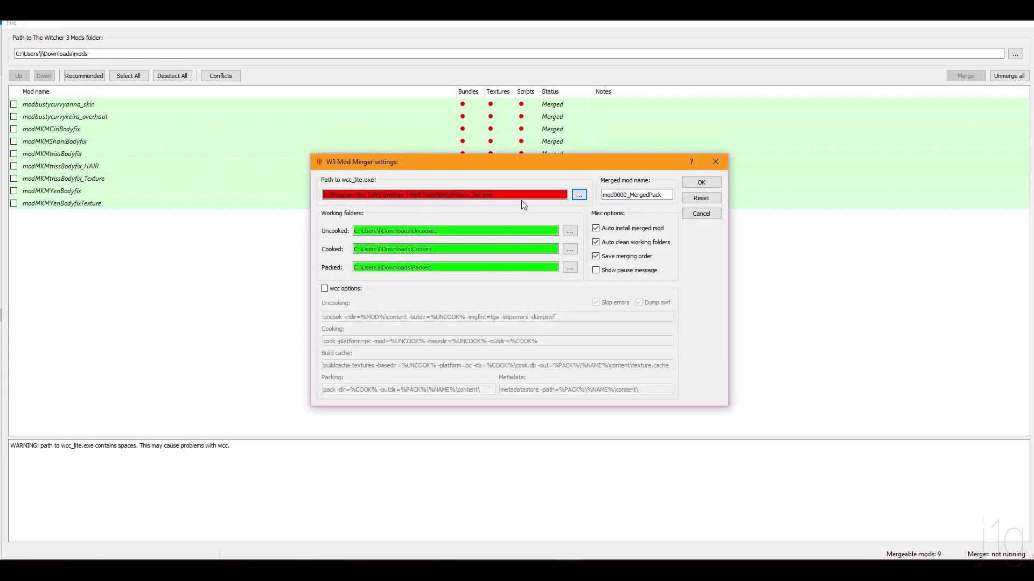
drag(514, 196, 318, 194)
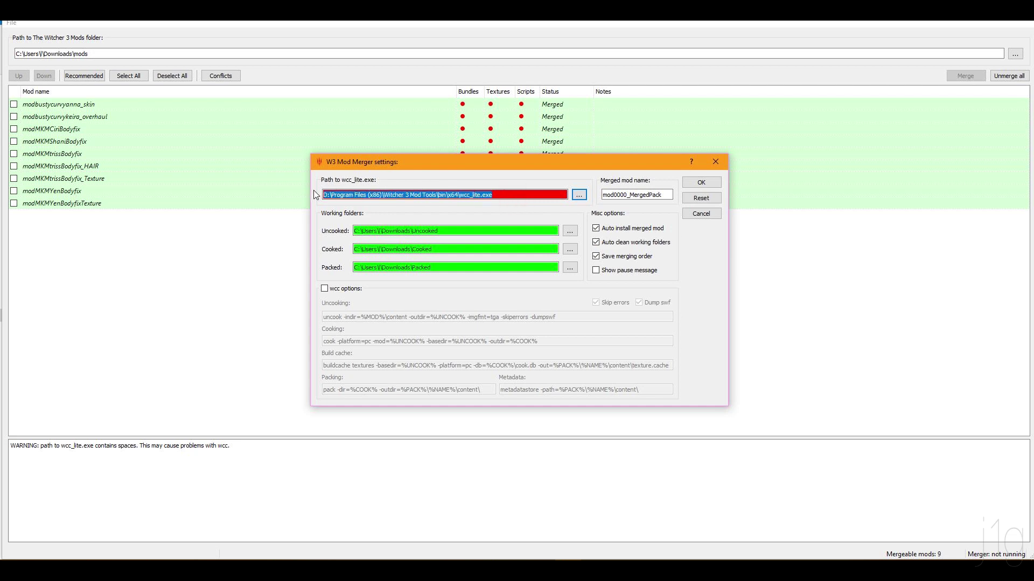
click(579, 194)
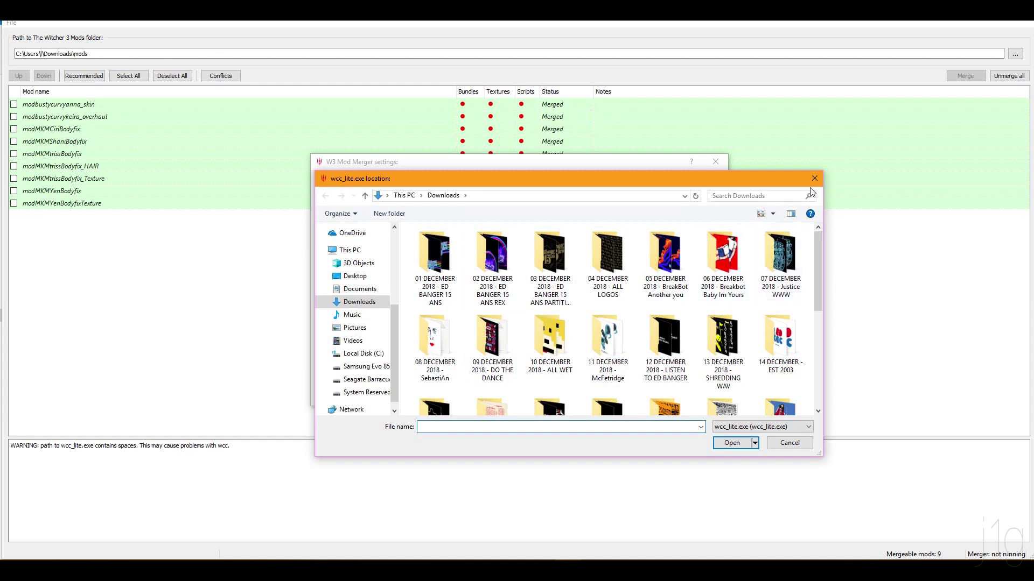
click(814, 178)
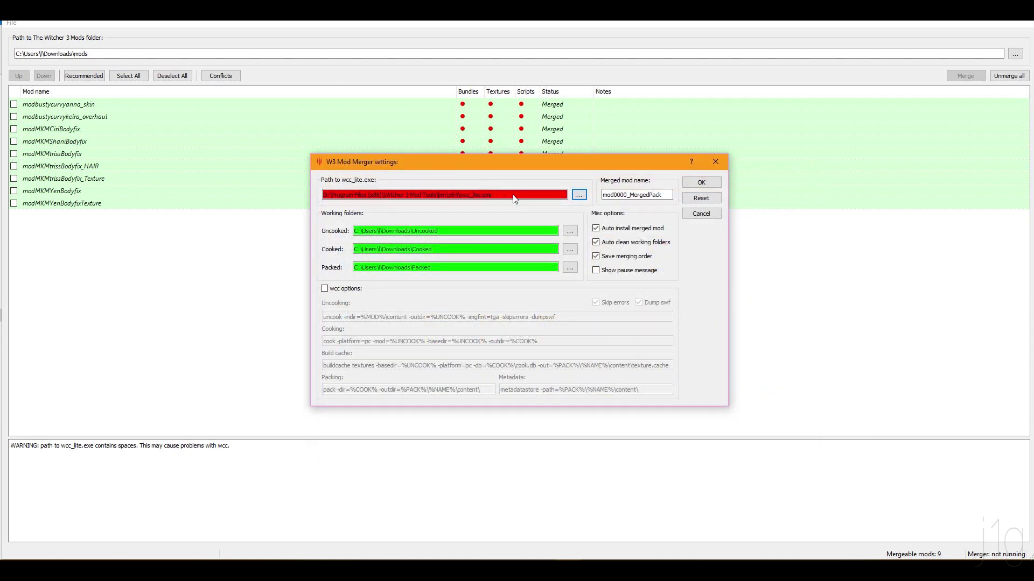
drag(353, 232, 451, 242)
drag(354, 249, 446, 253)
drag(357, 268, 504, 278)
drag(353, 267, 452, 272)
drag(614, 195, 682, 181)
key(ctrl+a)
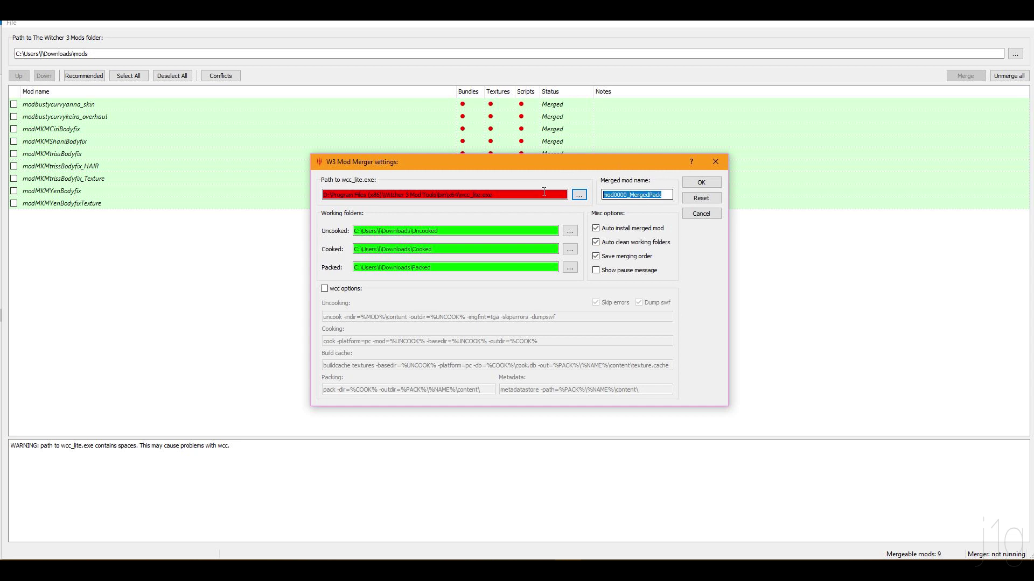
click(556, 189)
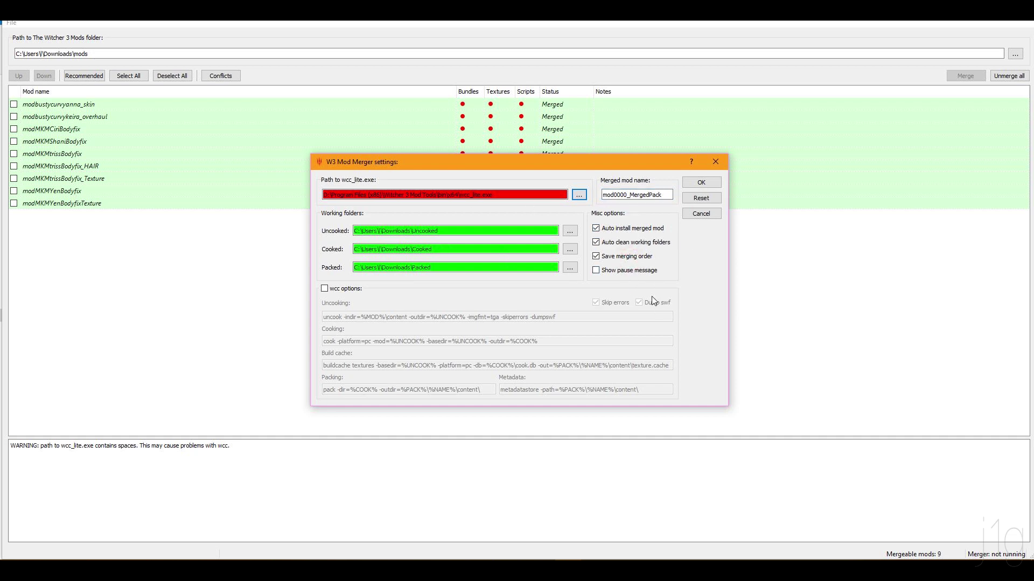
click(701, 182)
Open Downloads\Witcher 3, select the mods folder's path in the address bar, and return to the merger
mouse_move(172, 570)
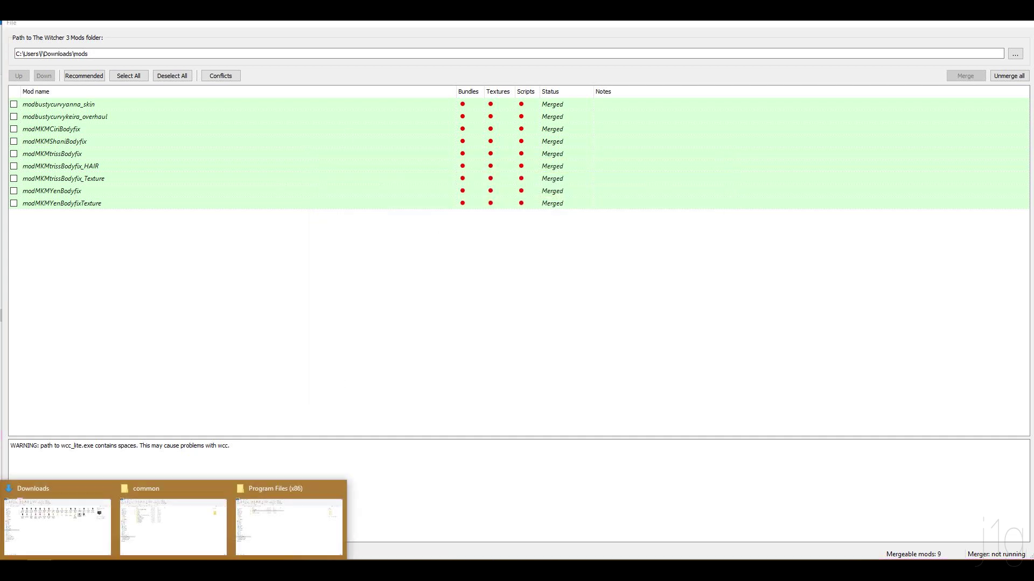
click(102, 525)
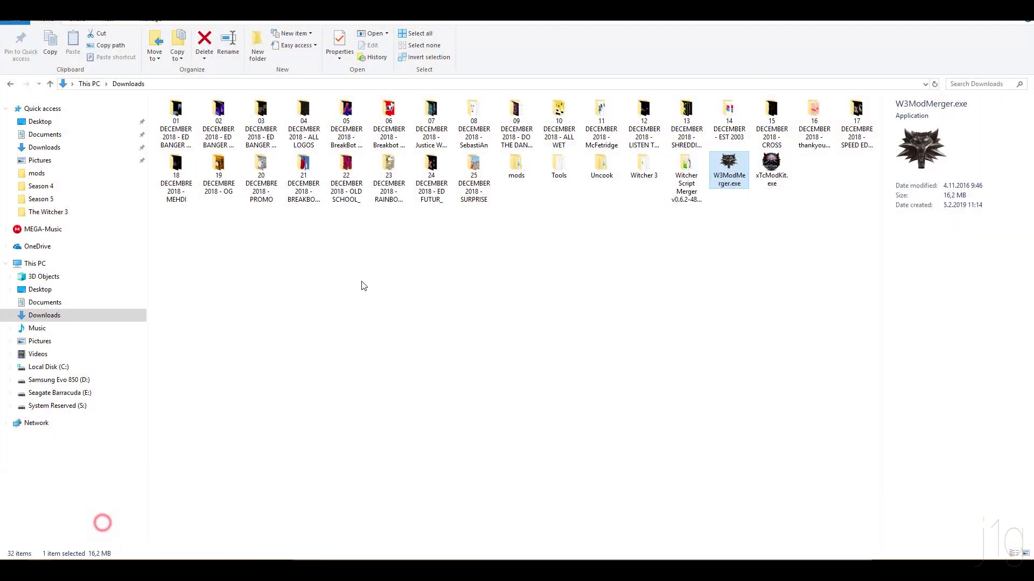
click(638, 162)
double_click(639, 162)
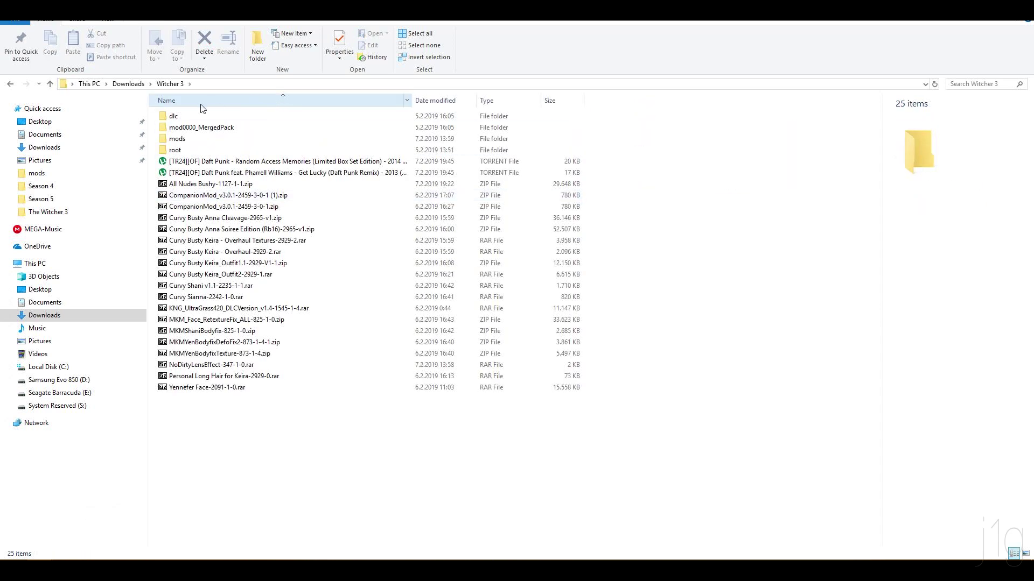
click(199, 138)
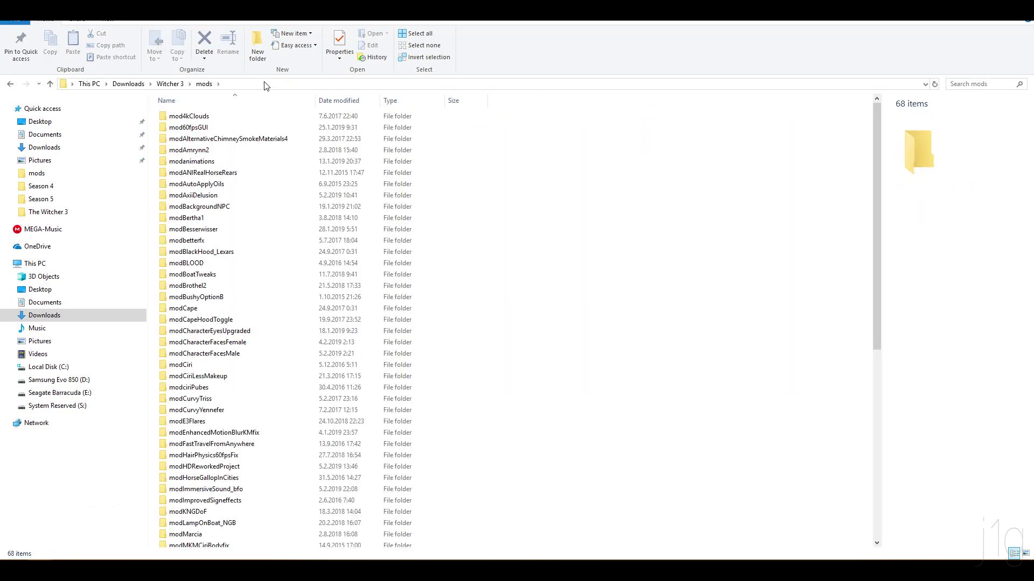
click(262, 84)
key(ctrl+c)
click(580, 556)
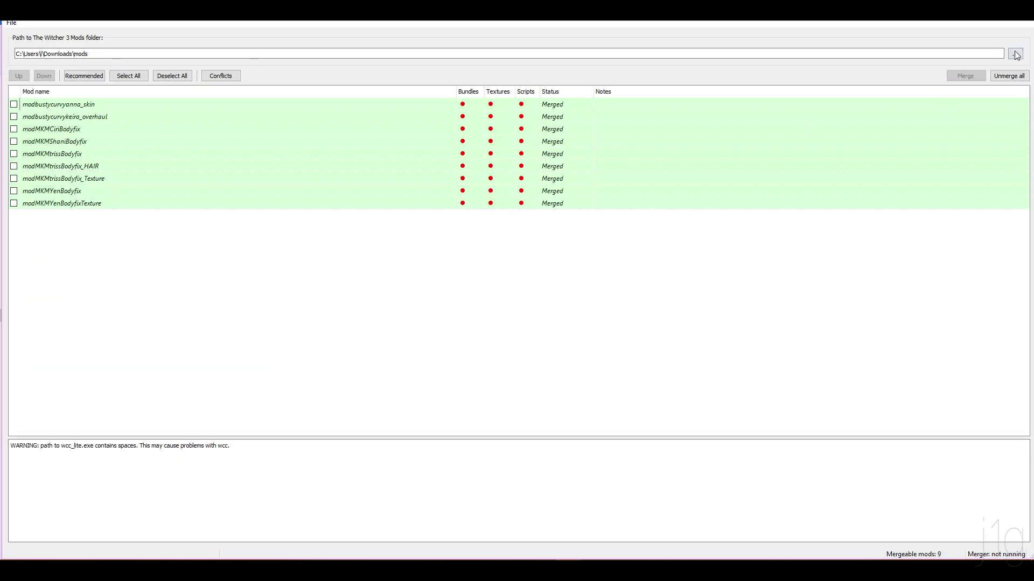
Point the merger at Downloads\Witcher 3\mods by pasting its path into the folder browser
click(1015, 54)
click(302, 40)
key(ctrl+v)
key(Return)
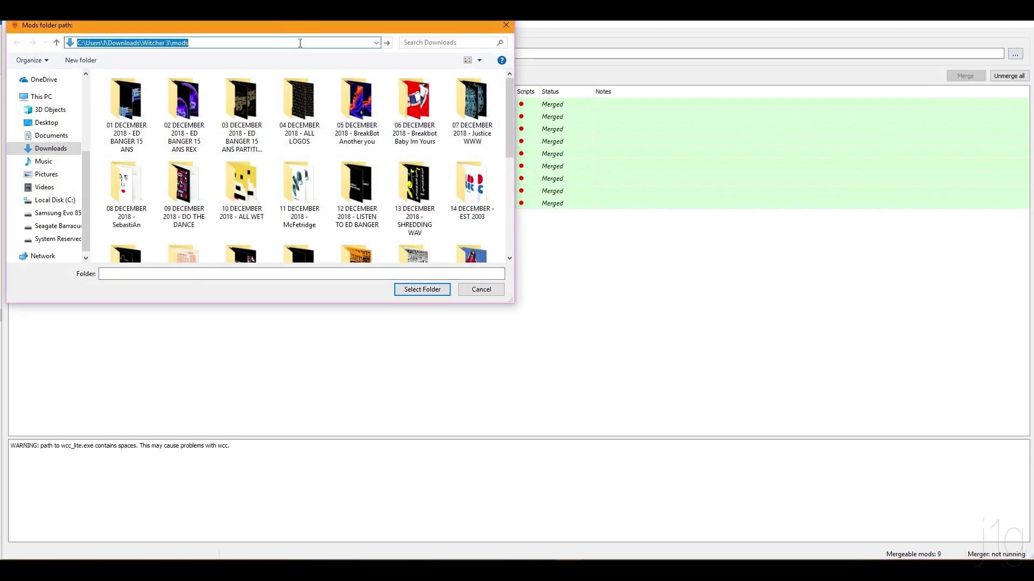
click(434, 289)
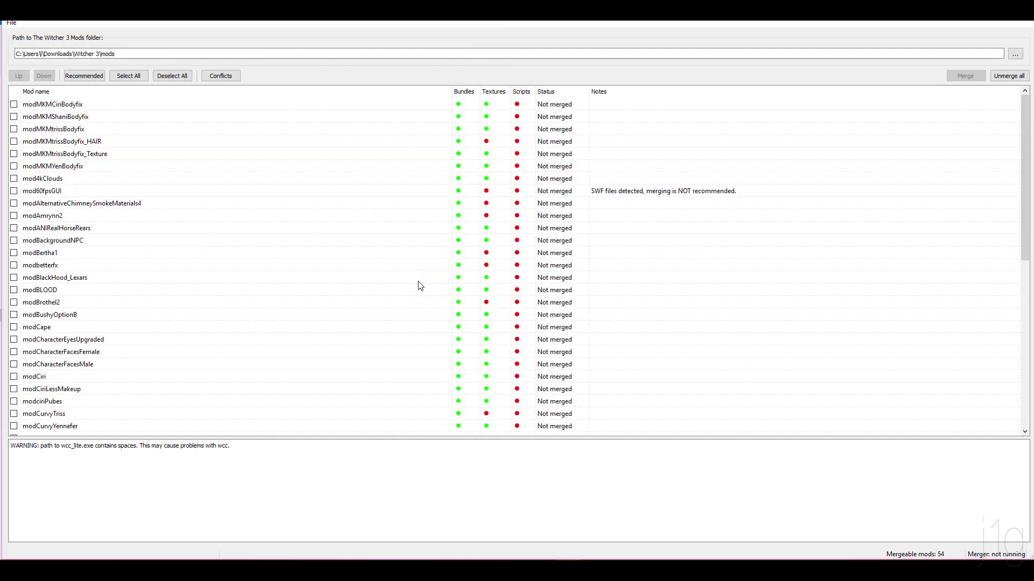
Scroll through the 54 listed mods, comparing against the mods folder window
scroll(80, 162, down, 10)
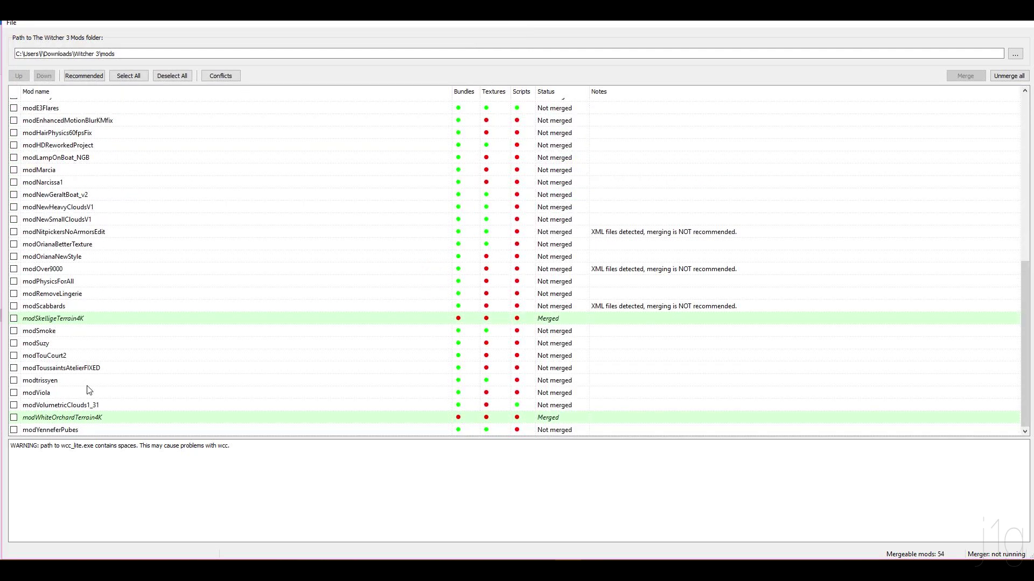
scroll(88, 391, up, 10)
scroll(119, 258, down, 10)
scroll(125, 377, up, 10)
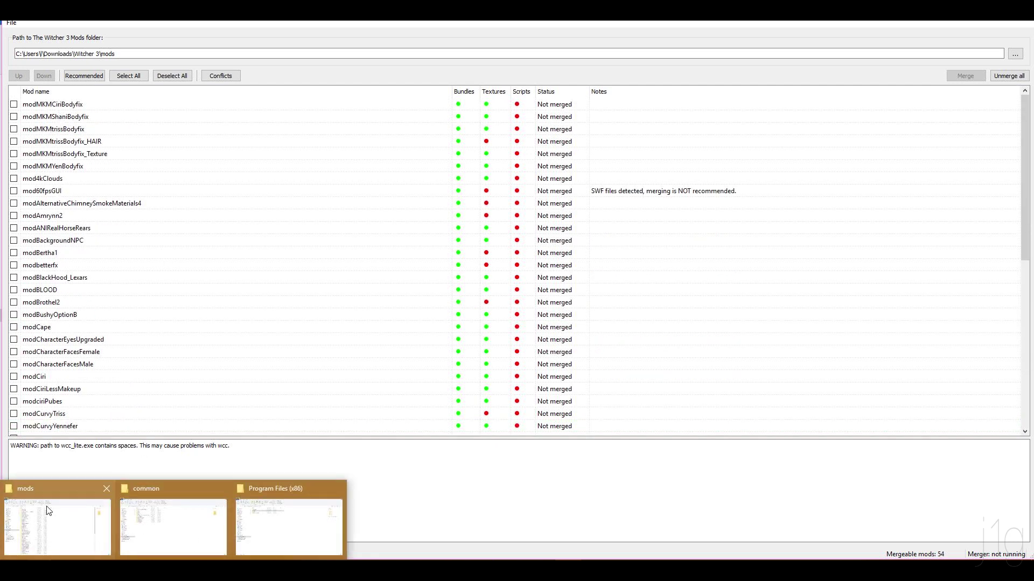
click(186, 539)
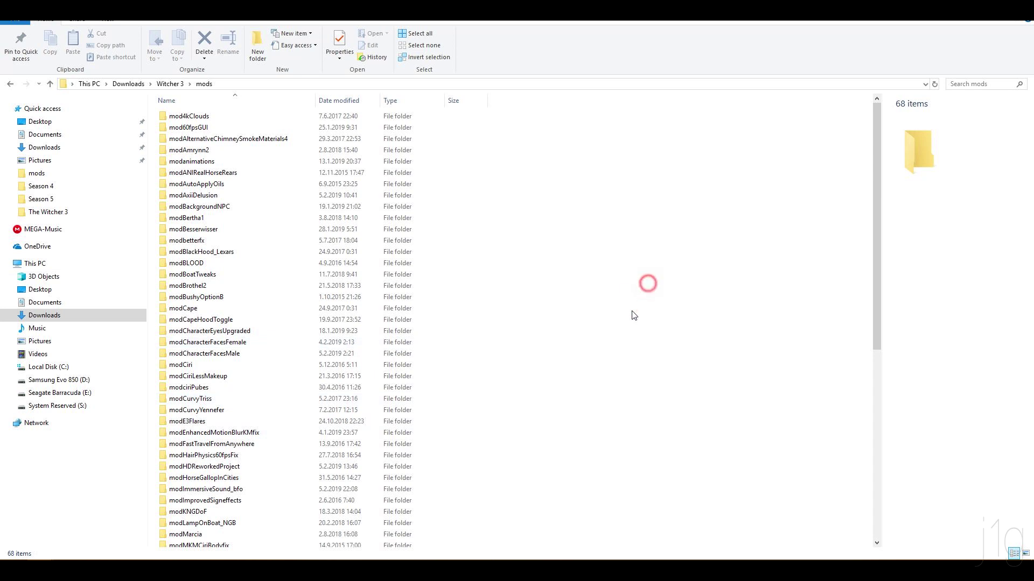
scroll(648, 284, down, 10)
key(alt+Tab)
scroll(108, 284, down, 7)
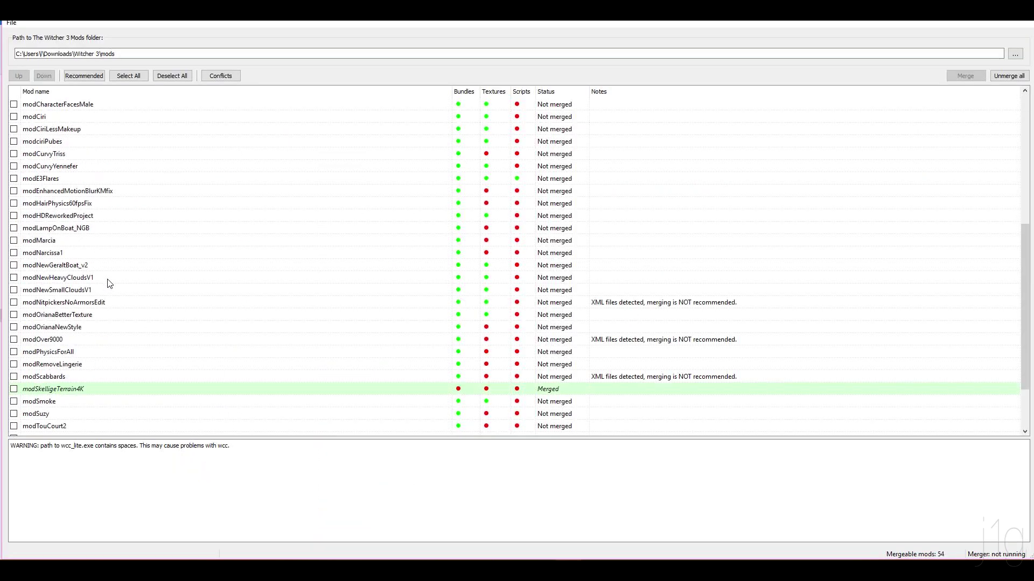
scroll(110, 283, up, 7)
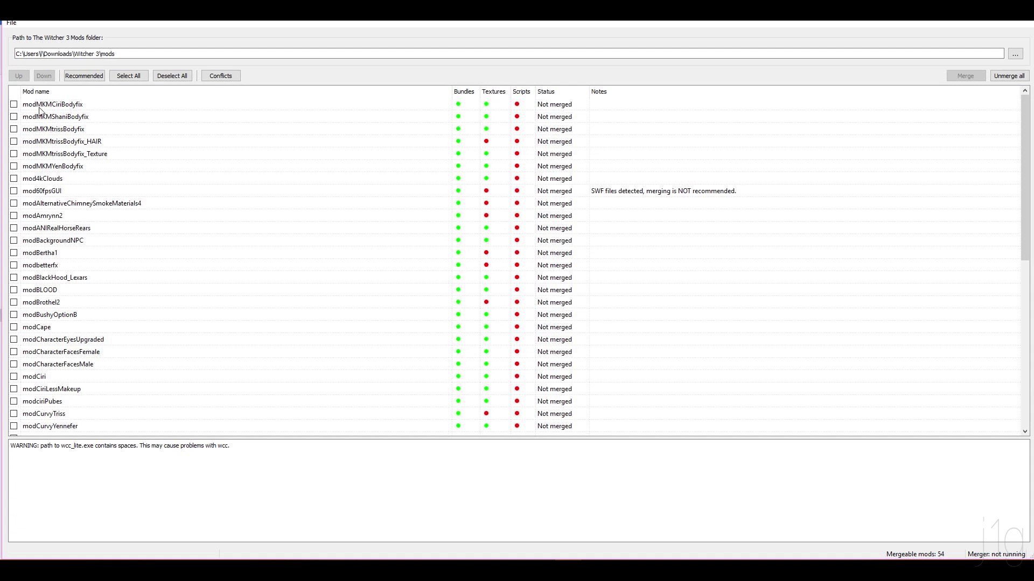
Inspect the modScabbards, modOver9000 and modNitpickersNoArmorsEdit warning rows
scroll(52, 393, down, 10)
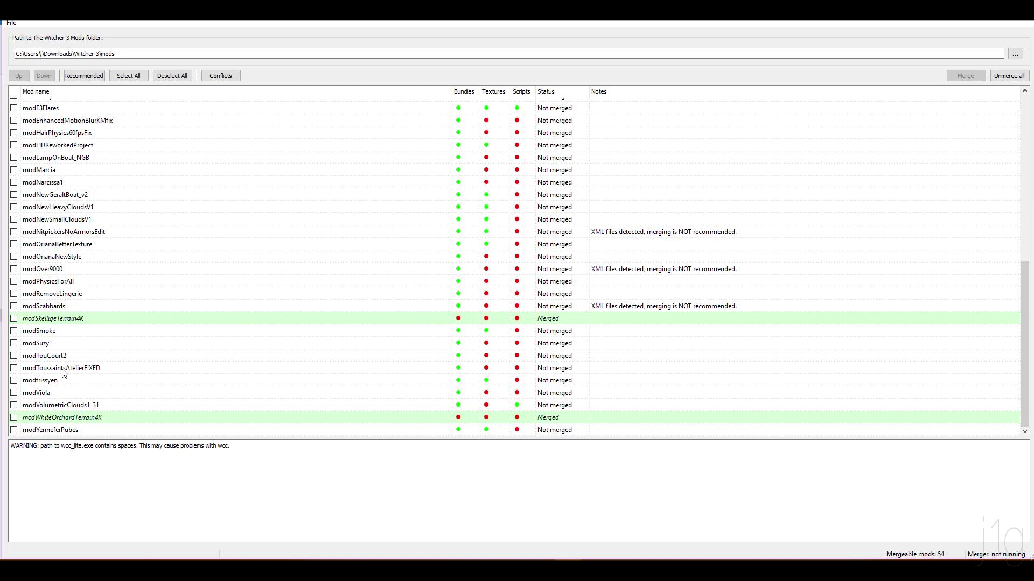
click(65, 306)
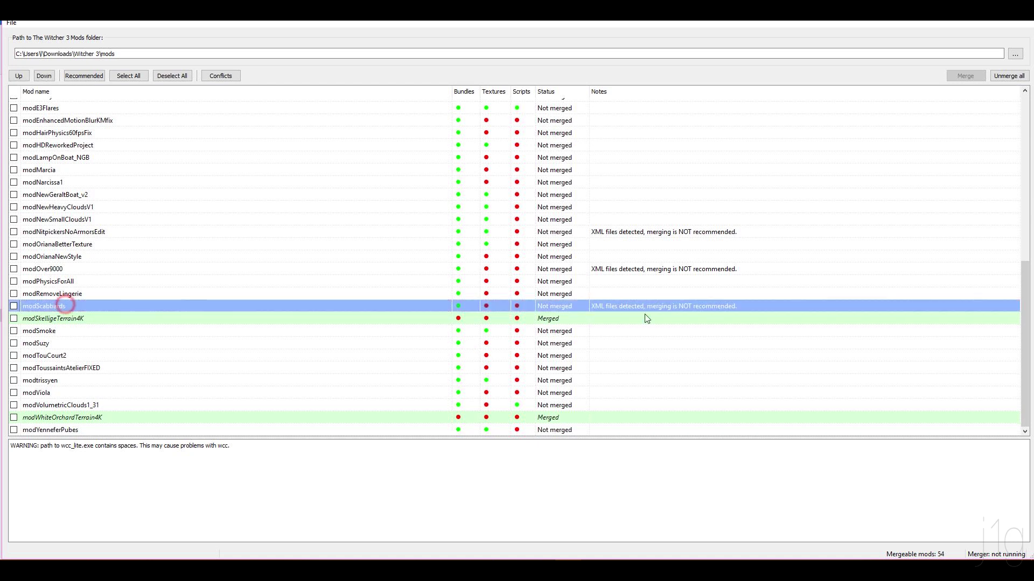
click(588, 268)
click(612, 232)
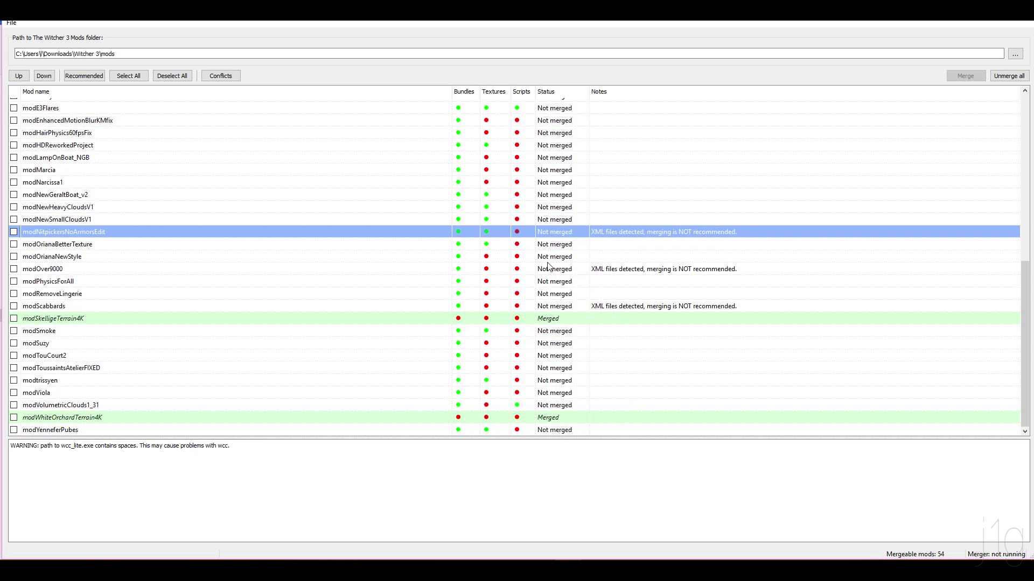
scroll(548, 266, up, 8)
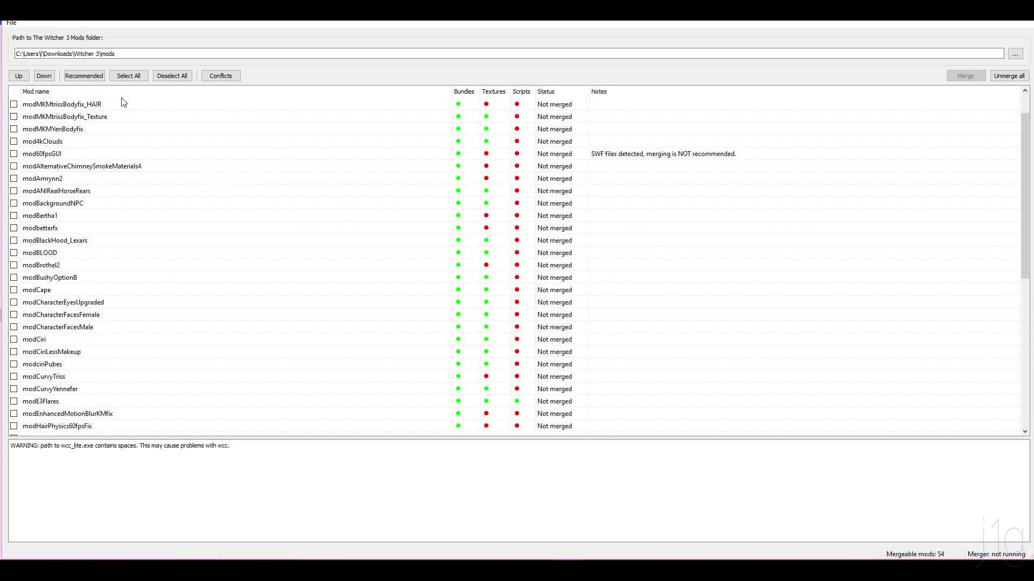
Tick the recommended mods, recheck those three warning rows, and display the conflicts report
click(84, 75)
scroll(337, 334, down, 8)
click(673, 305)
click(685, 269)
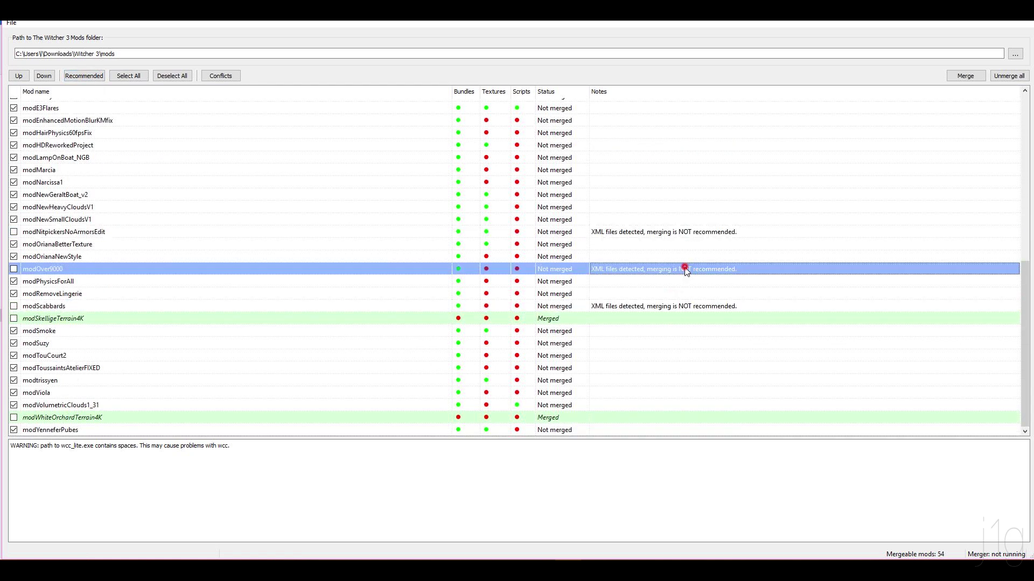
click(700, 234)
scroll(710, 249, up, 10)
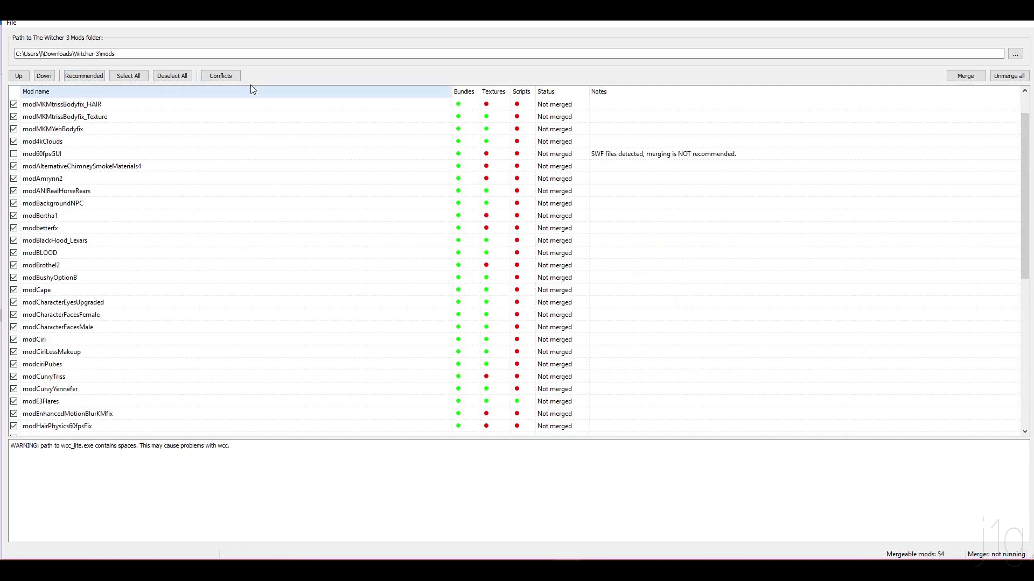
click(221, 76)
scroll(661, 243, down, 11)
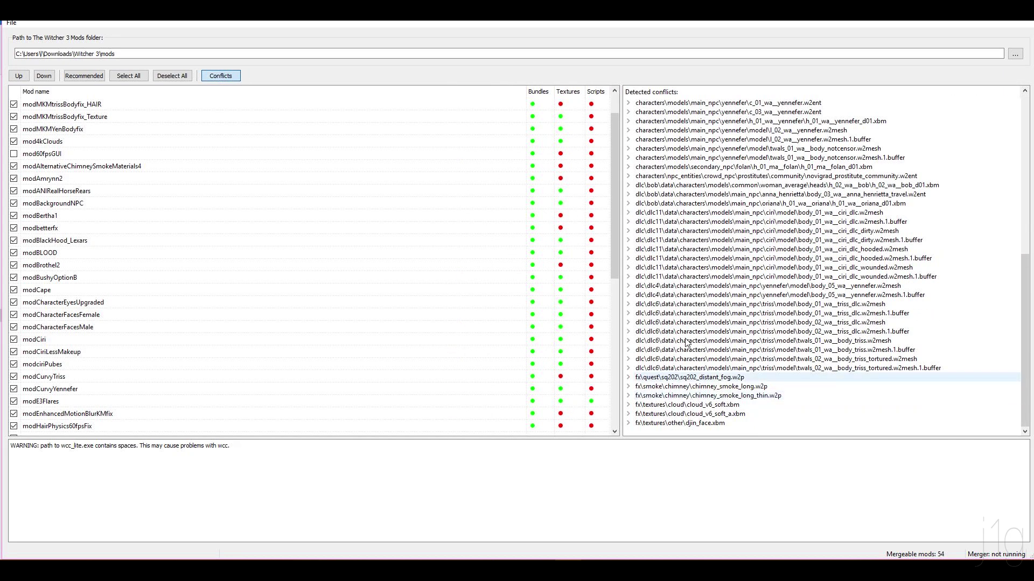
Expand the Triss and Ciri body conflicts and untick modCiri from the merge
click(628, 368)
scroll(631, 369, up, 8)
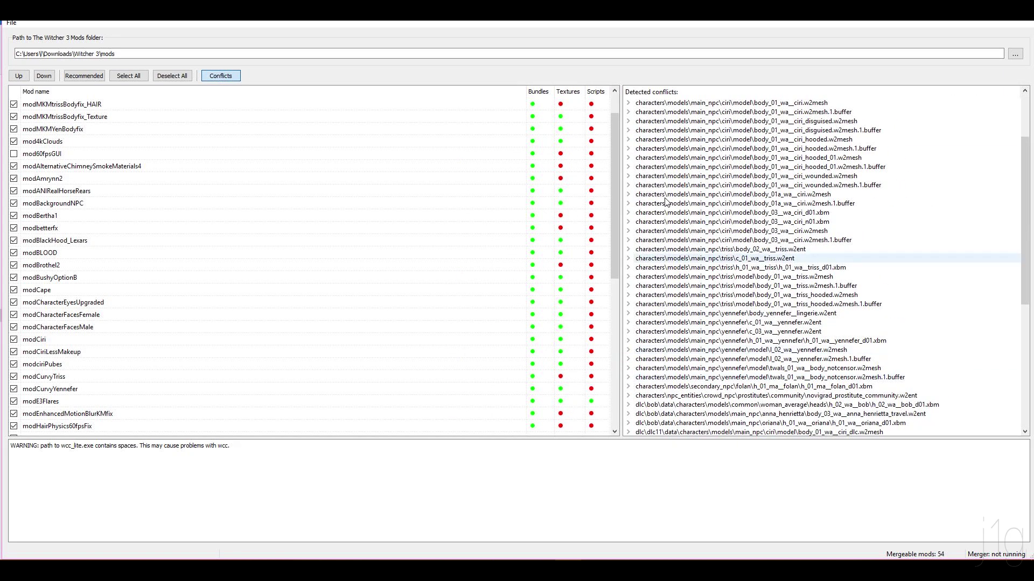
click(627, 102)
click(628, 130)
click(629, 157)
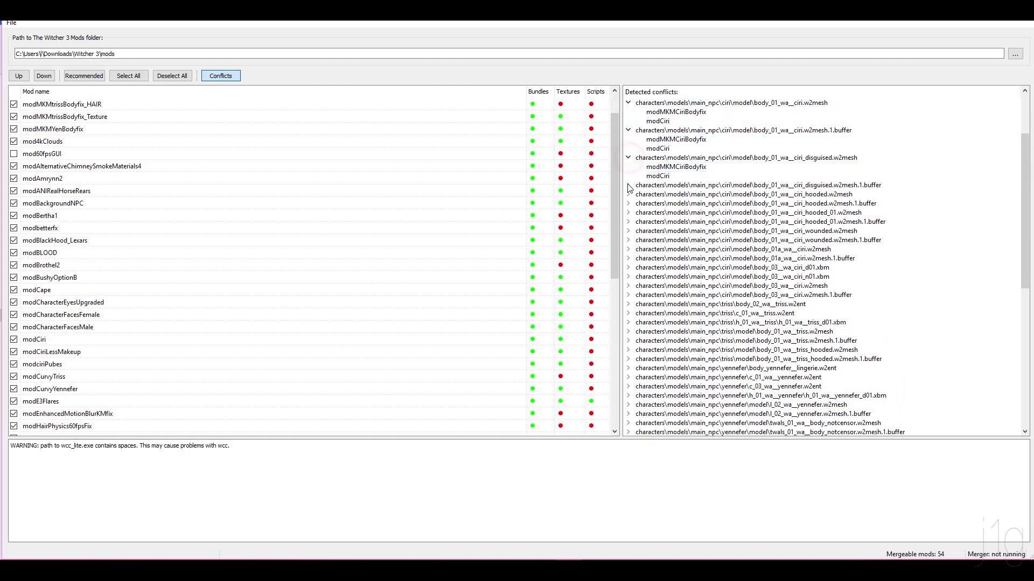
click(629, 185)
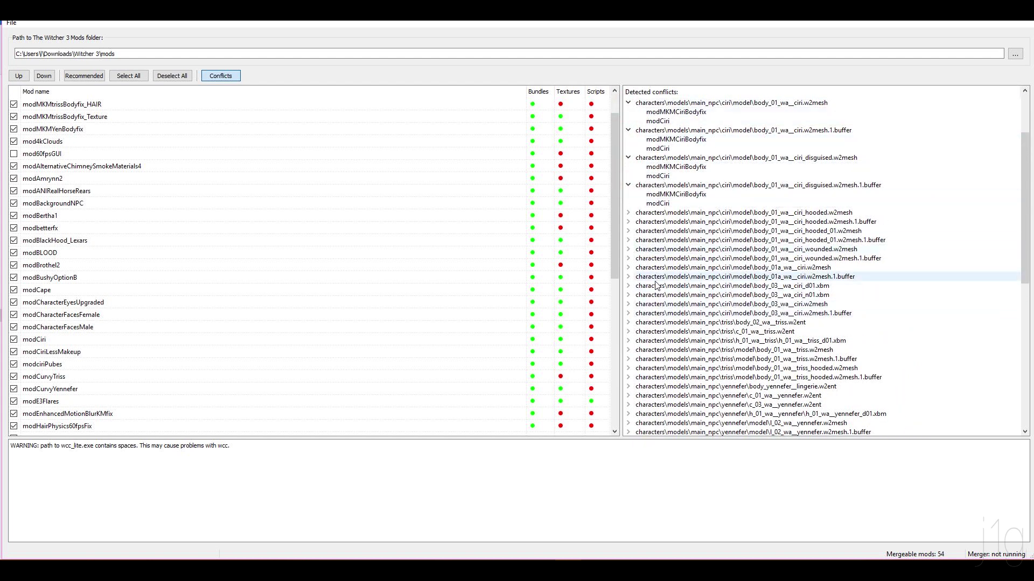
click(668, 122)
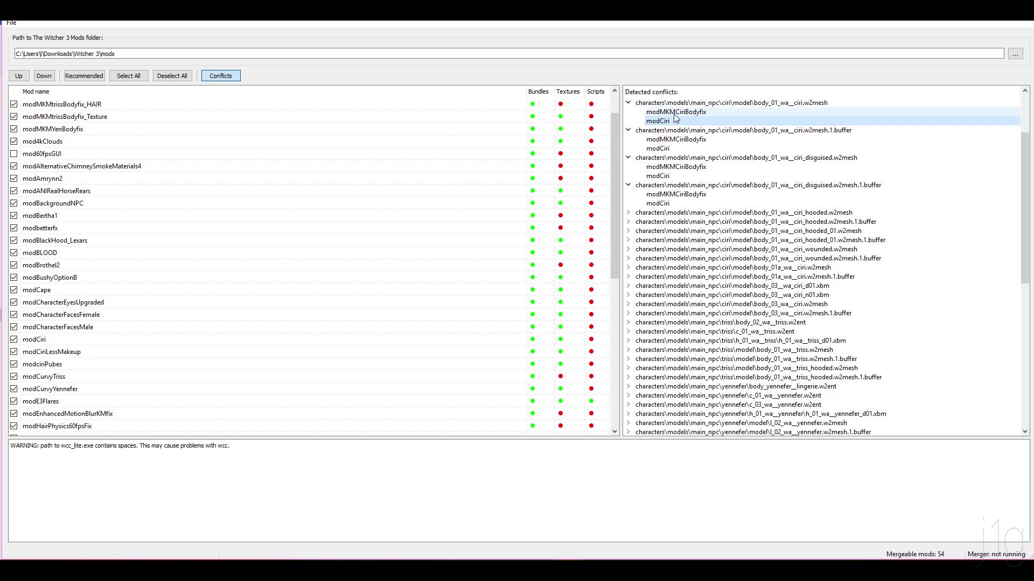
click(14, 341)
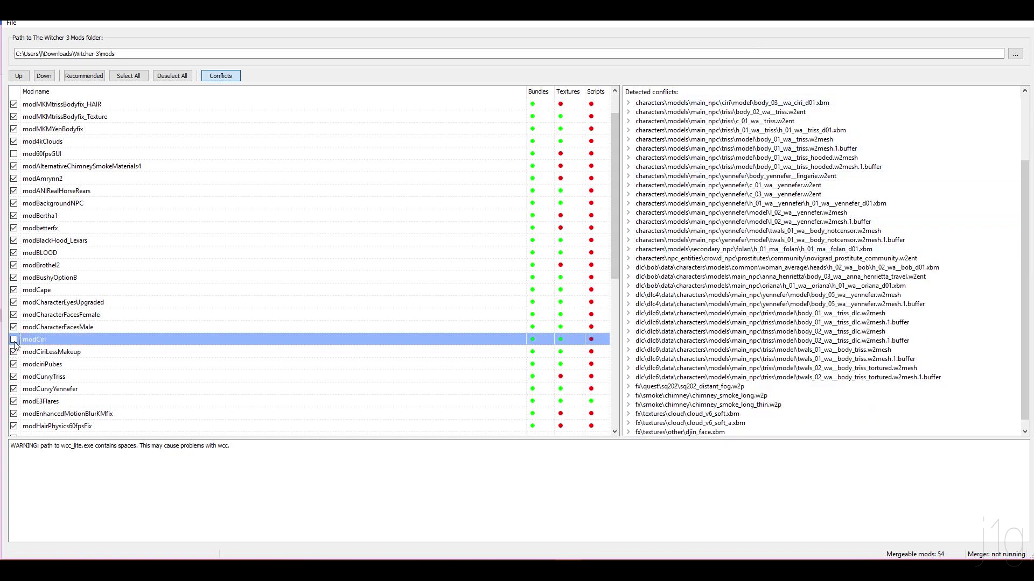
Review the hooded Triss buffer conflict, close the report, and merge the ticked mods
click(628, 167)
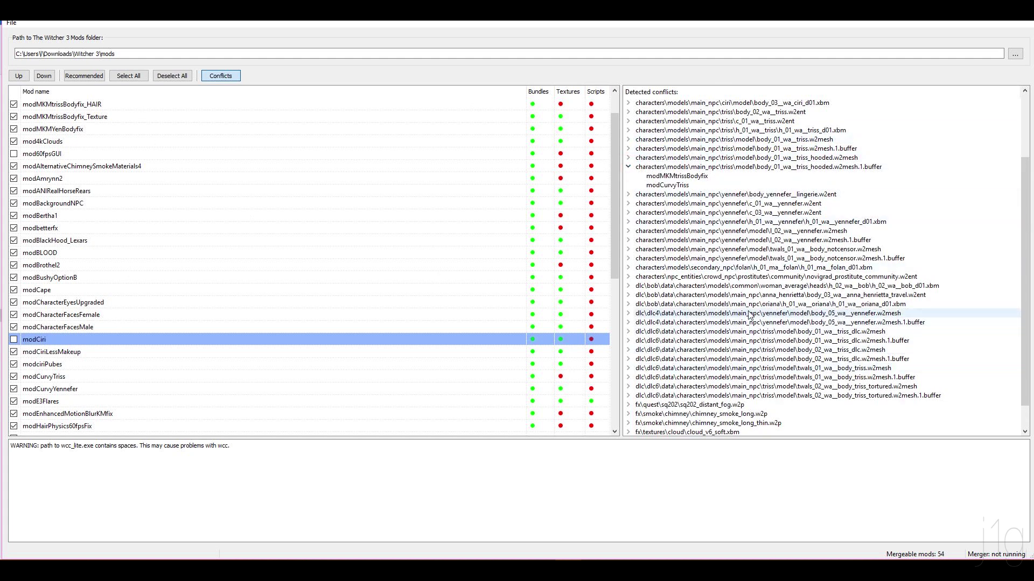
scroll(652, 365, down, 1)
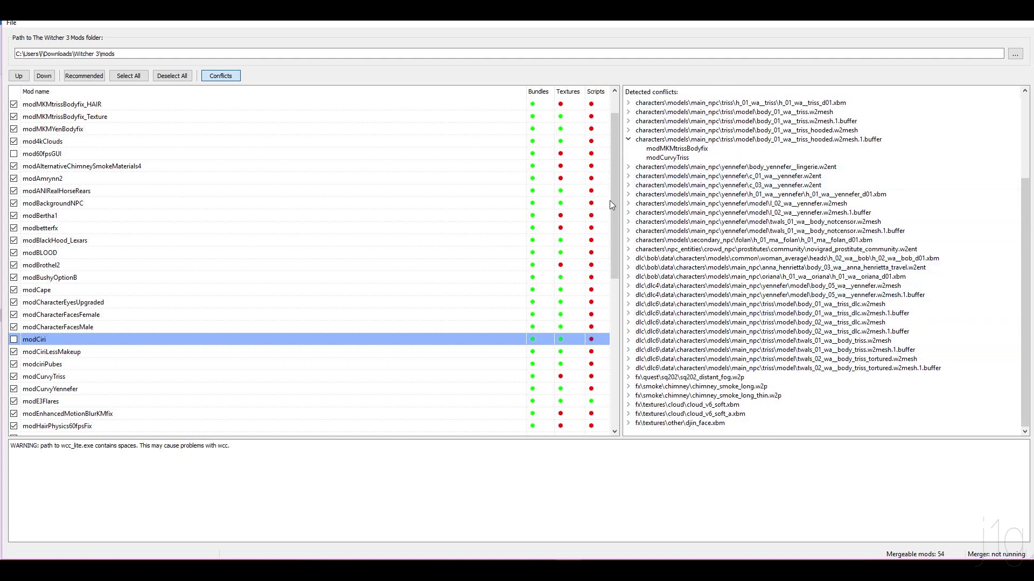
click(225, 78)
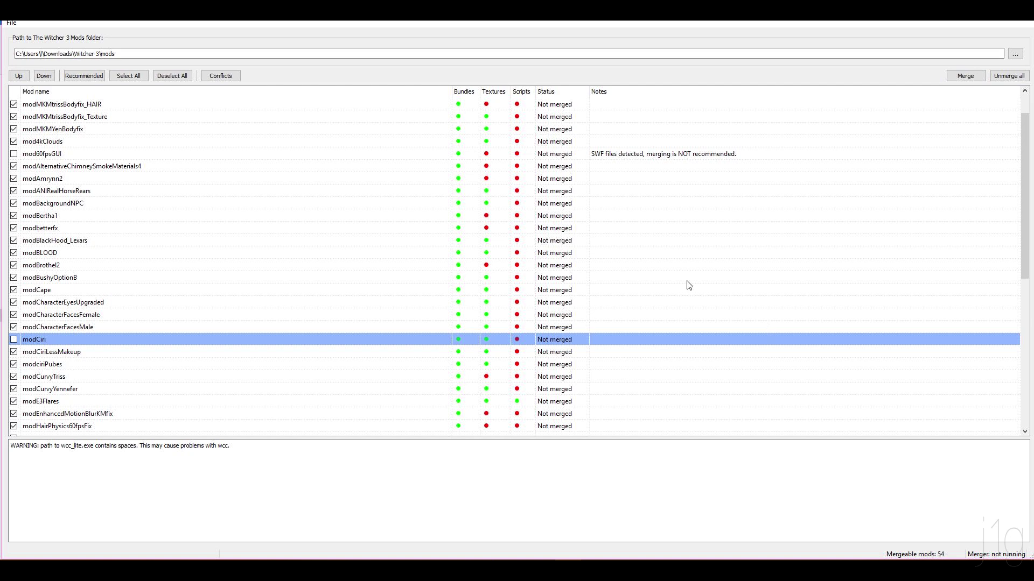
click(972, 76)
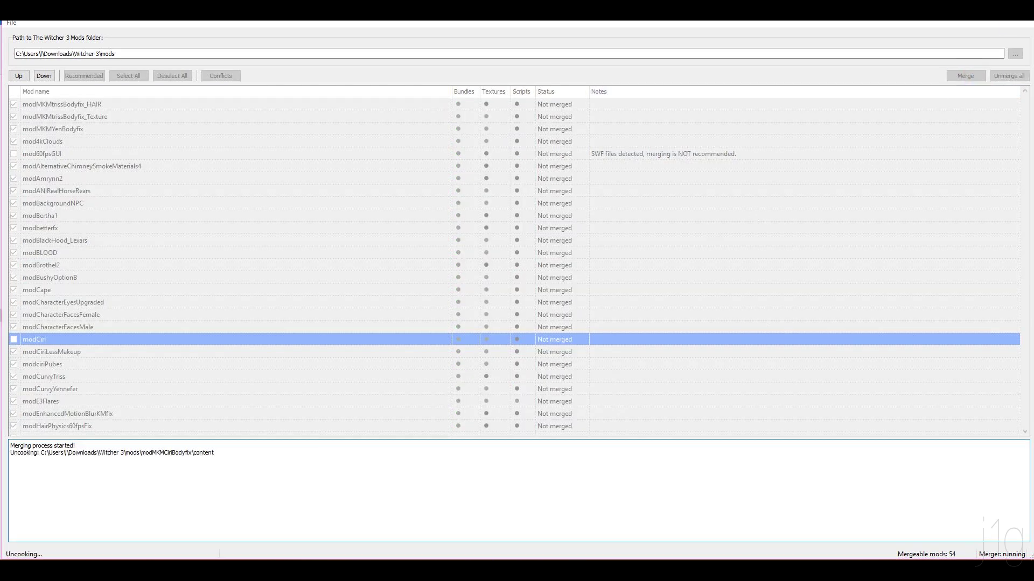
key(alt+Tab)
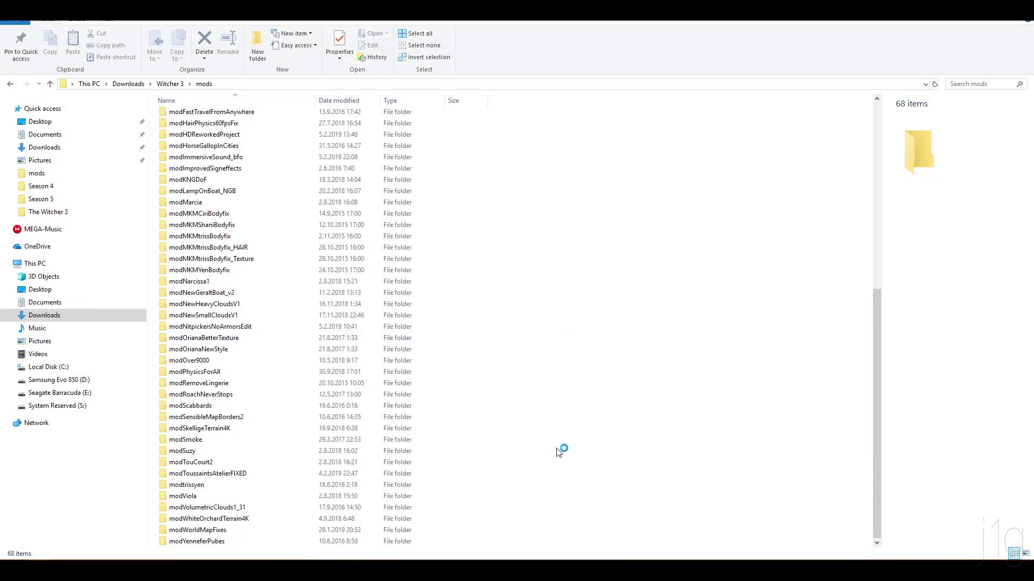
Open the Packed folder inside Downloads
click(60, 316)
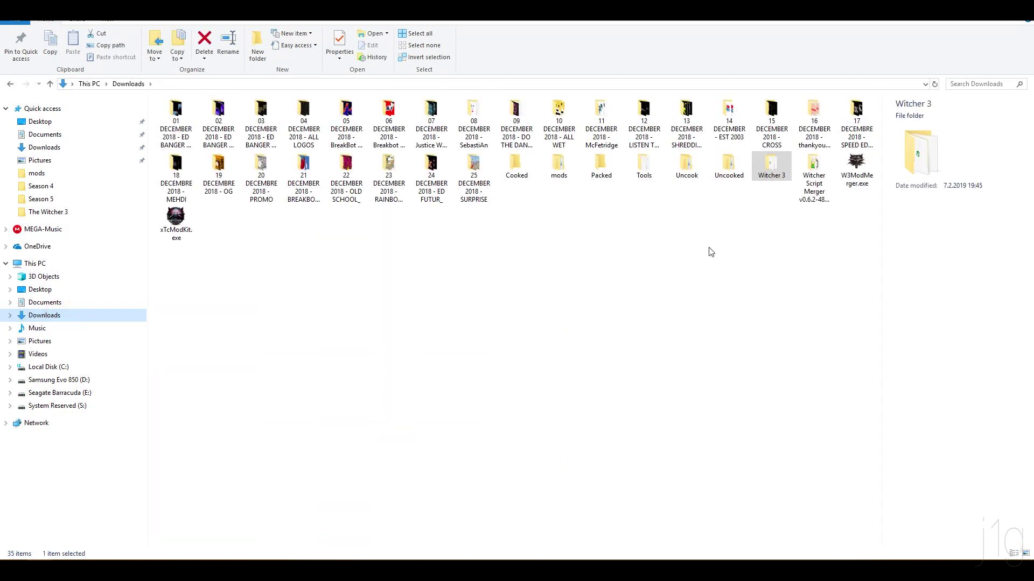
double_click(597, 172)
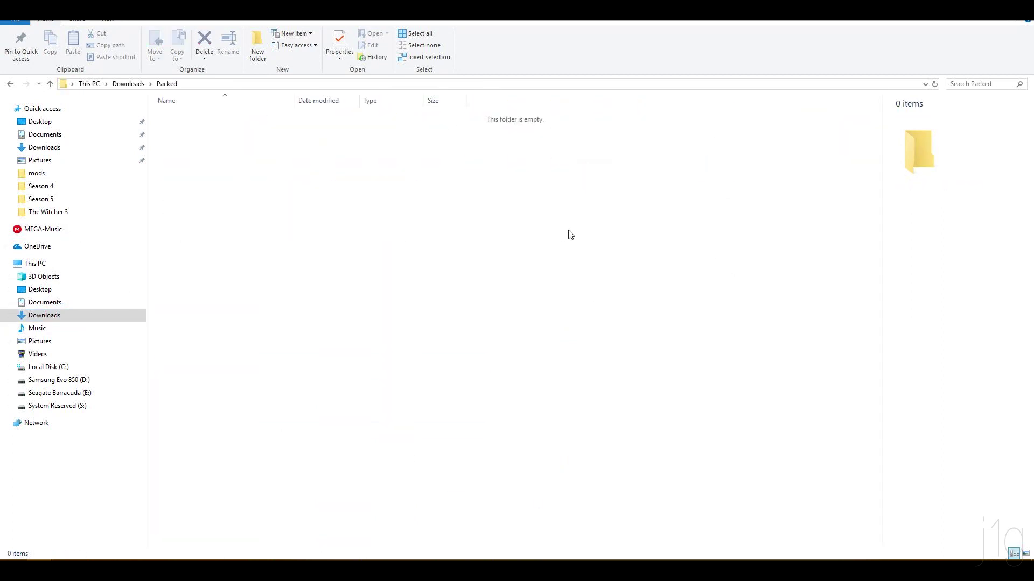
drag(298, 214, 171, 106)
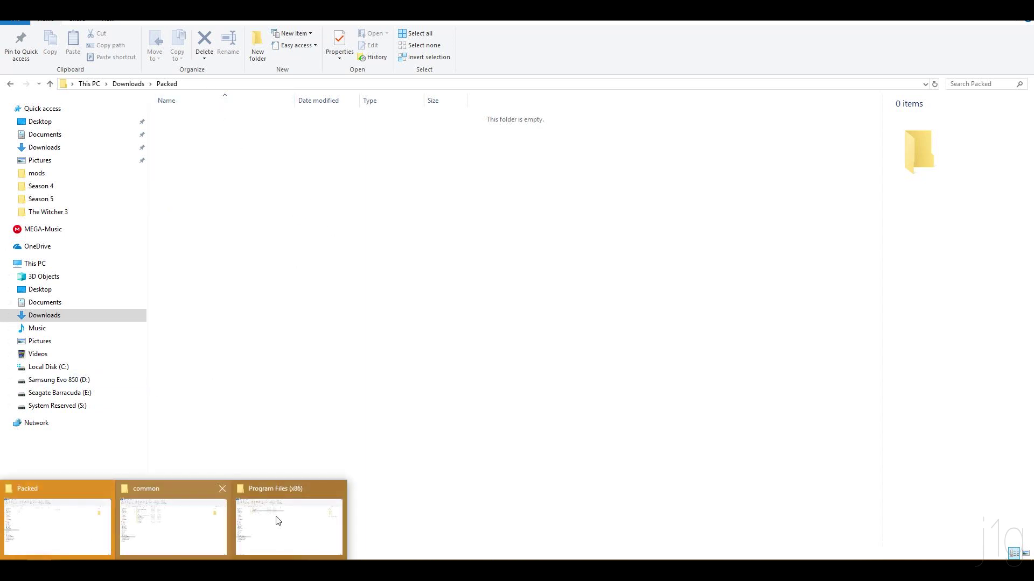
Browse to Steam's The Witcher 3\mods and inspect the mod0000 and mod0010 merged folders
click(296, 520)
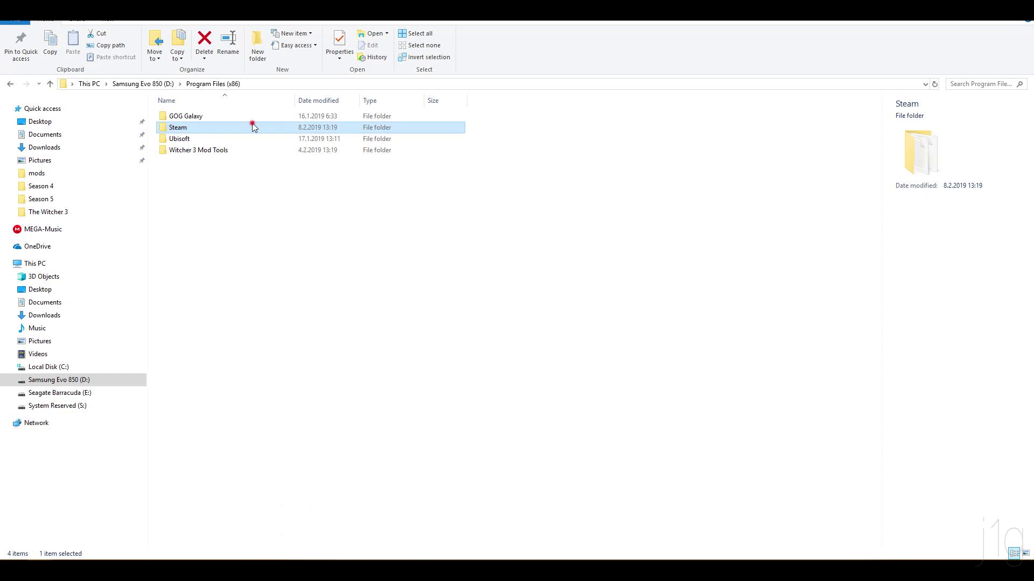
double_click(237, 127)
double_click(205, 343)
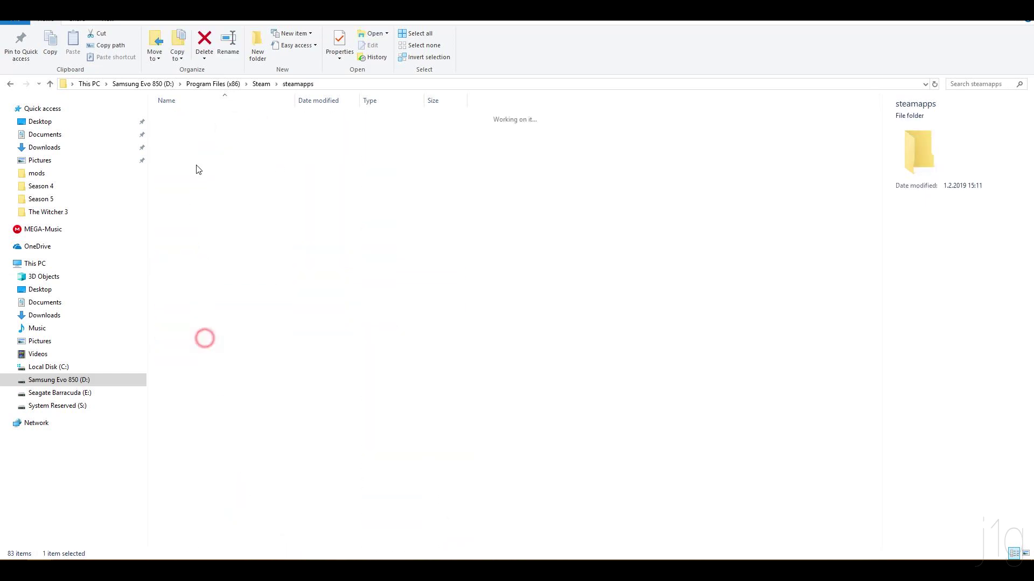
double_click(203, 116)
double_click(203, 218)
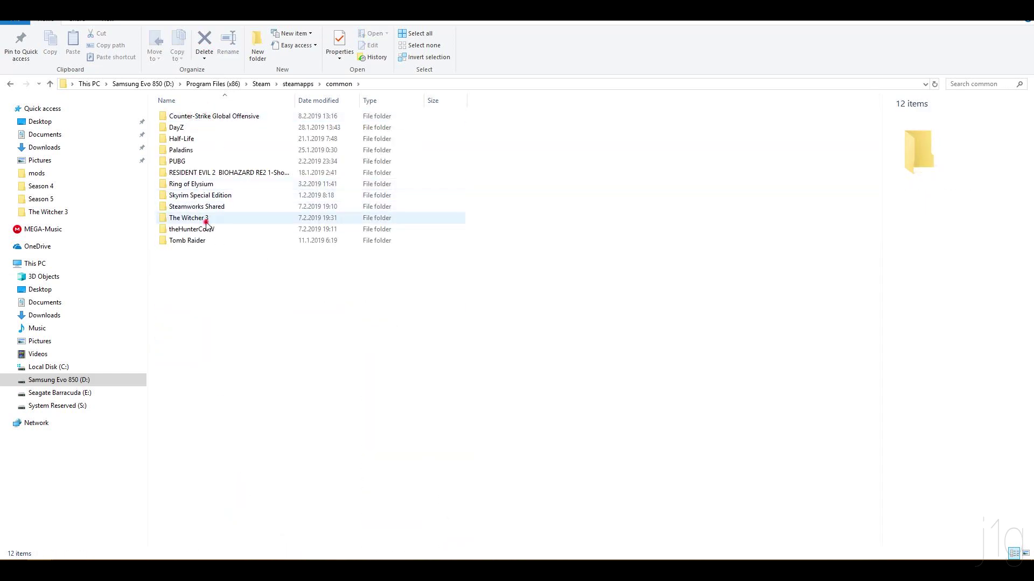
double_click(178, 252)
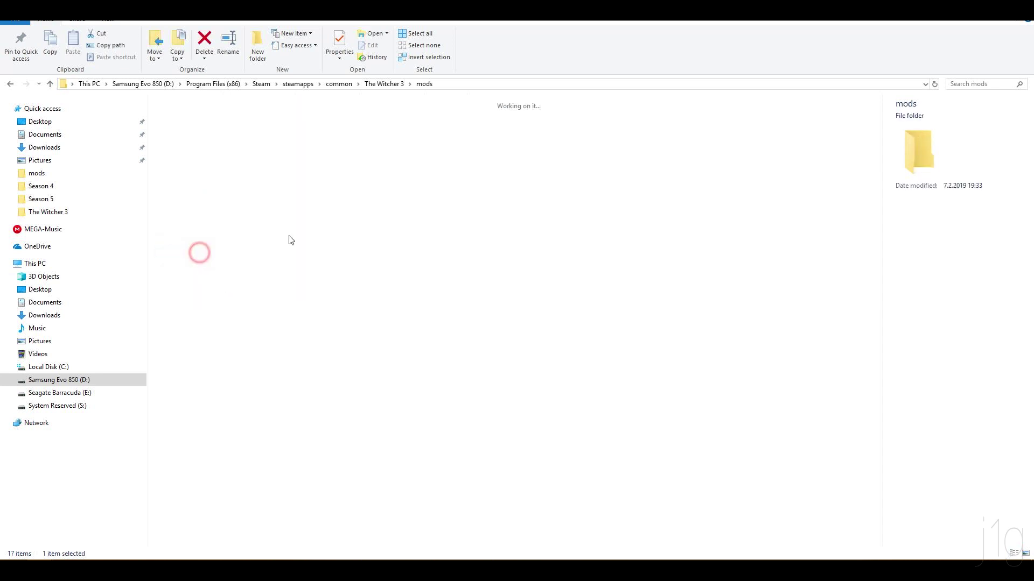
click(251, 102)
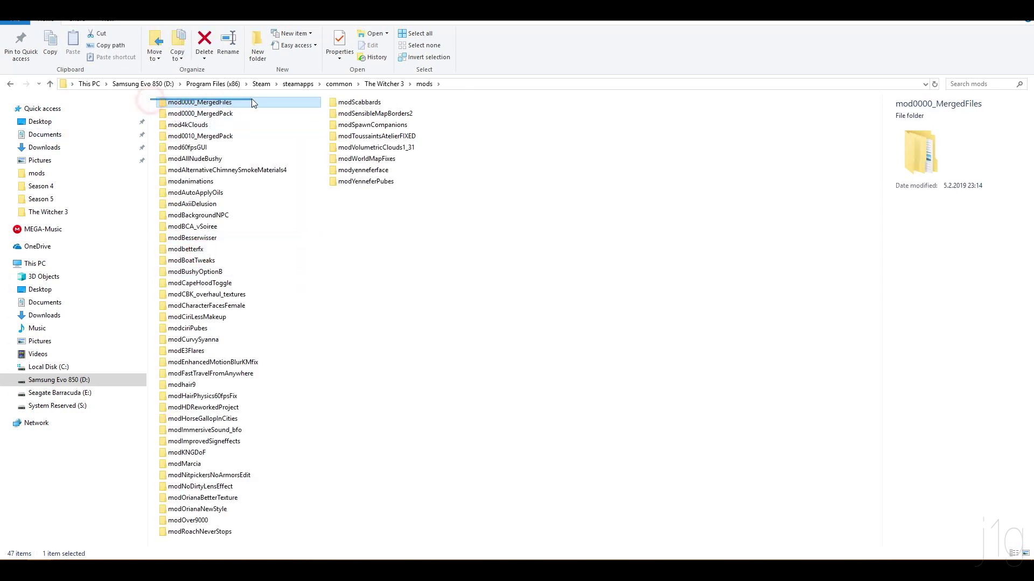
click(229, 114)
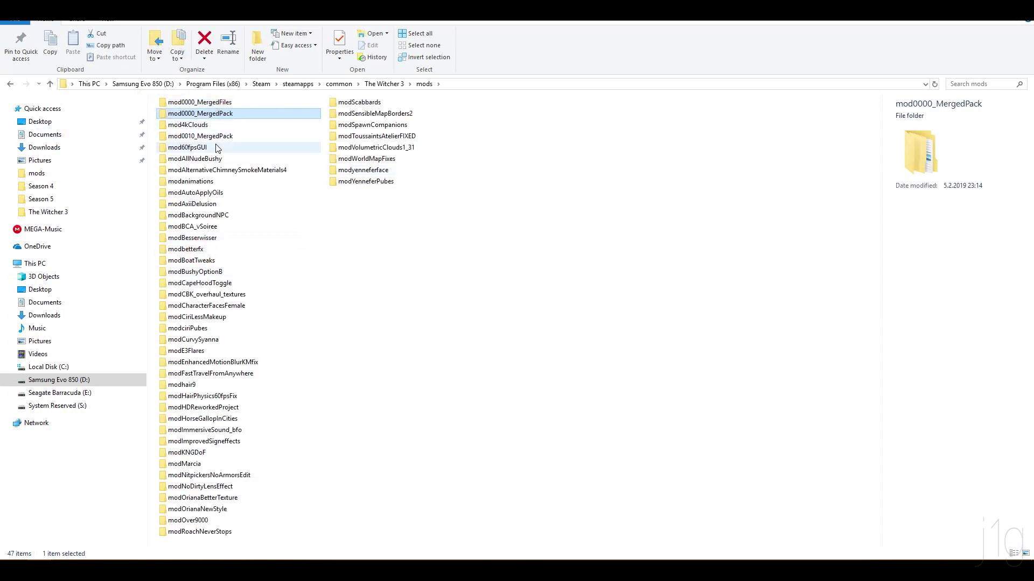
click(194, 137)
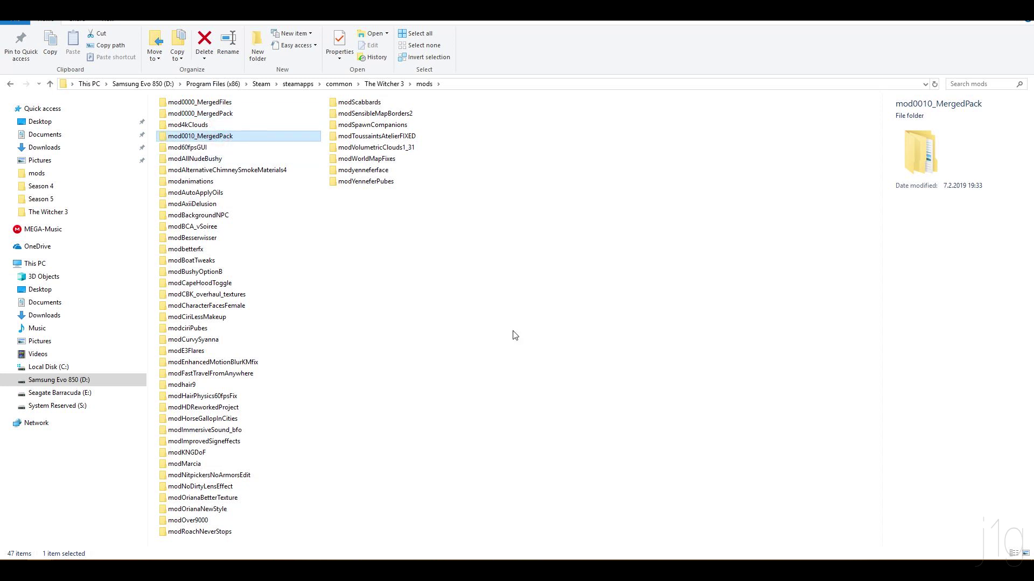
drag(663, 544, 567, 372)
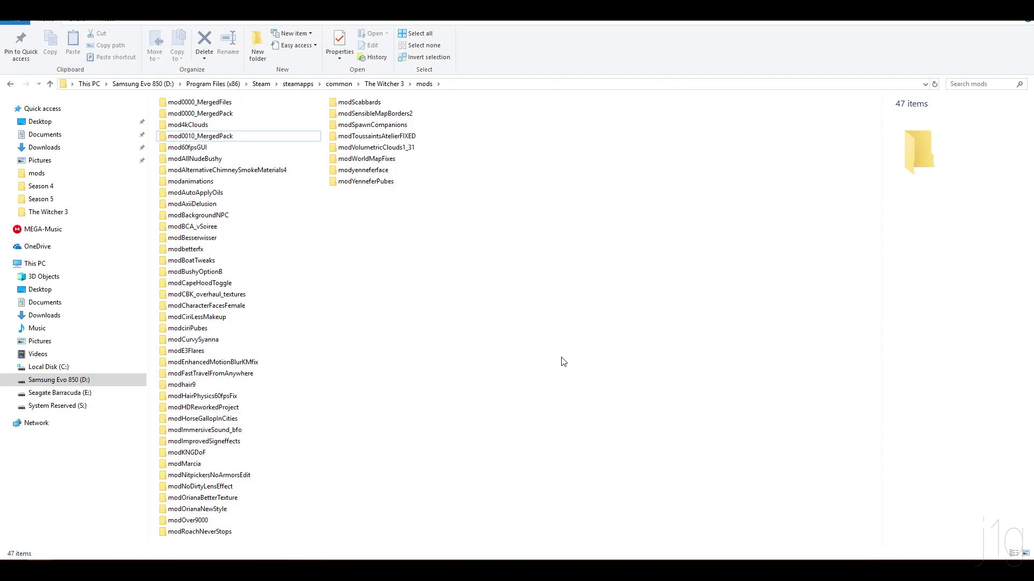
Open Downloads\Witcher Script Merger and launch WitcherScriptMerger.exe
mouse_move(175, 570)
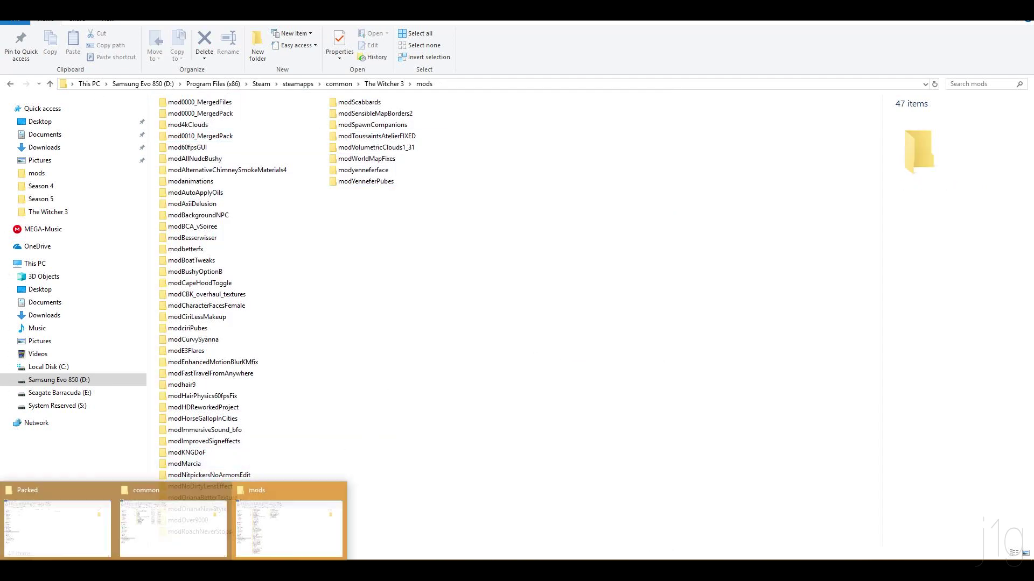
click(175, 544)
click(69, 147)
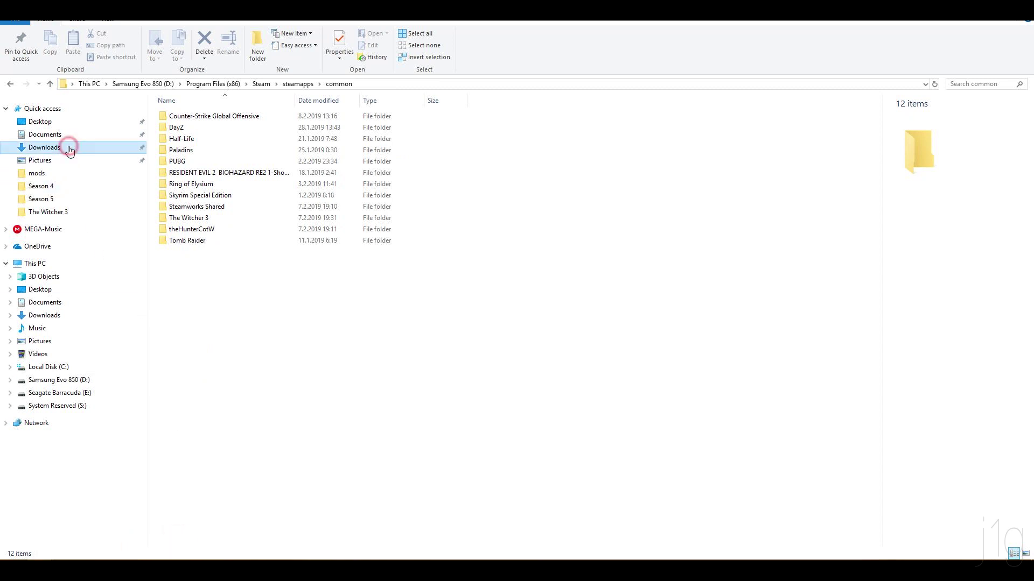
click(467, 303)
double_click(819, 206)
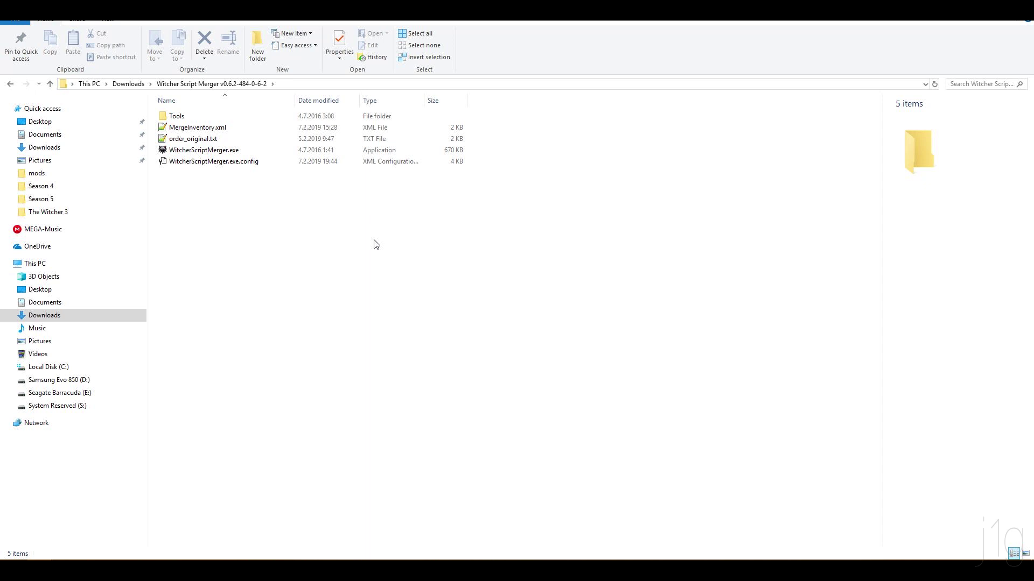
double_click(430, 150)
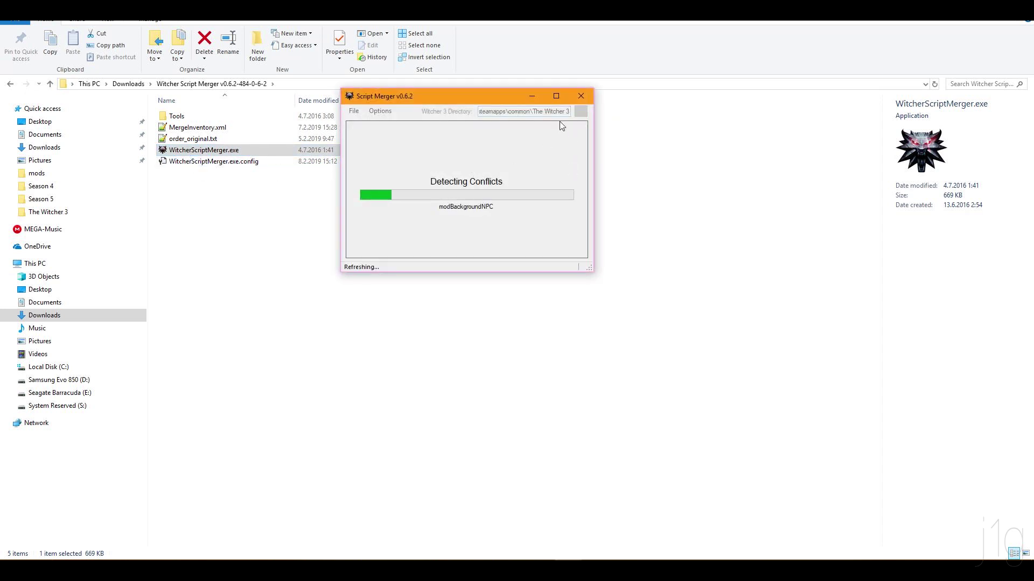
Maximize the Script Merger window to show its 109 conflicts and 4 existing merges
click(556, 96)
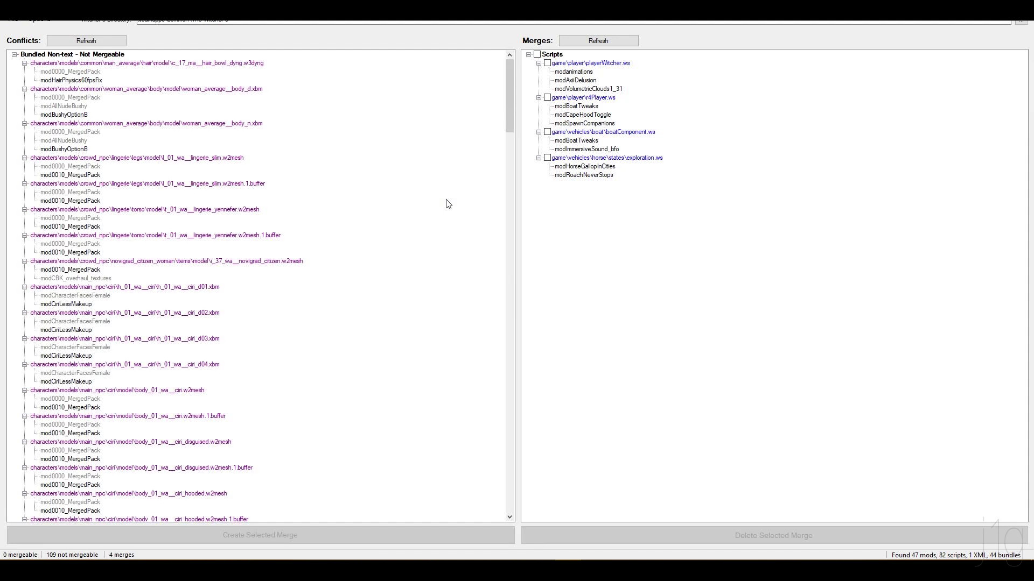
Launch Paint and draw a black letter A with the Pencil
key(super)
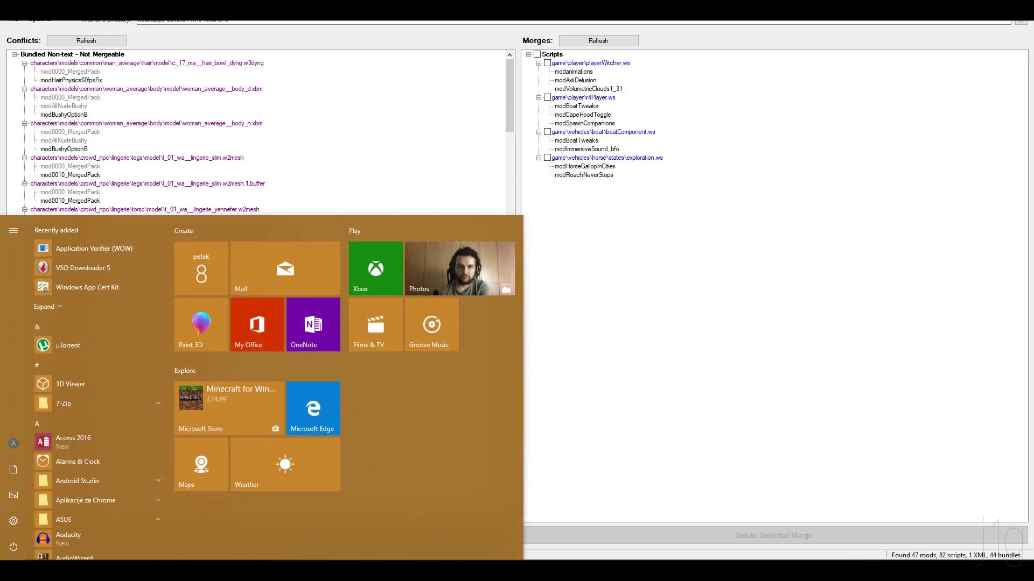
text(paint)
key(Return)
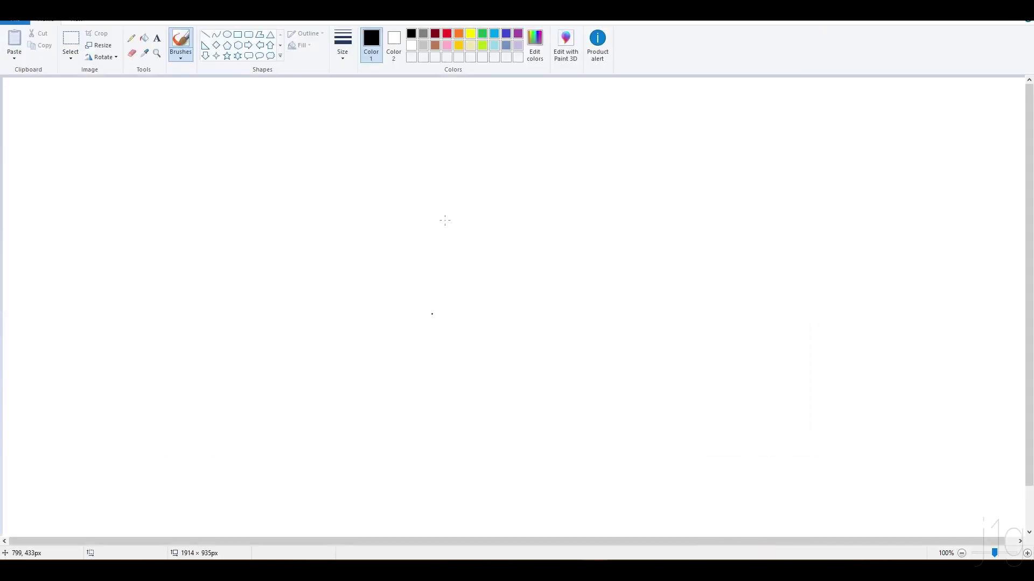
click(131, 38)
drag(77, 287, 152, 296)
drag(201, 242, 69, 235)
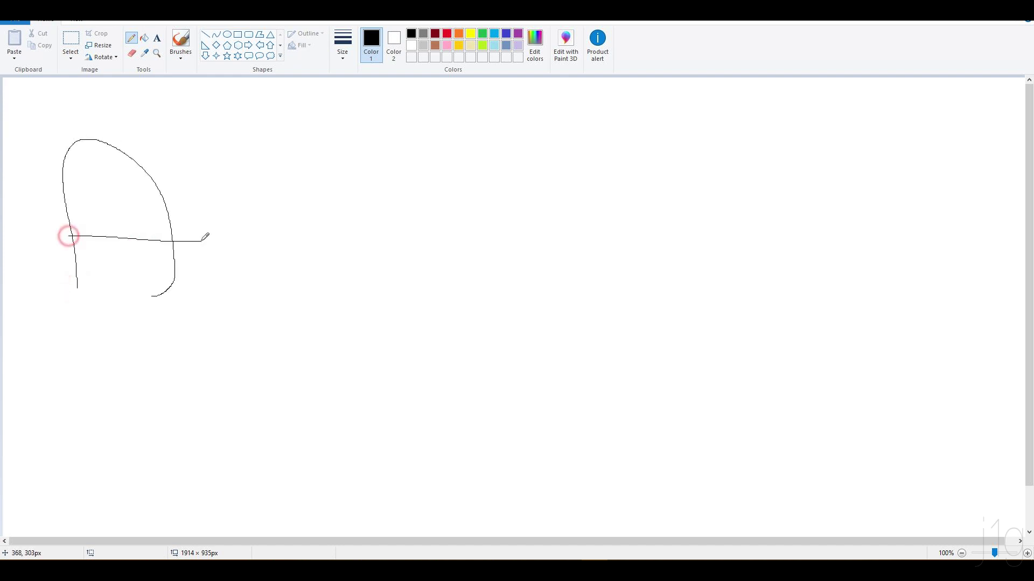
Draw a red letter B and a blue letter C beside it
click(447, 34)
drag(436, 139, 458, 316)
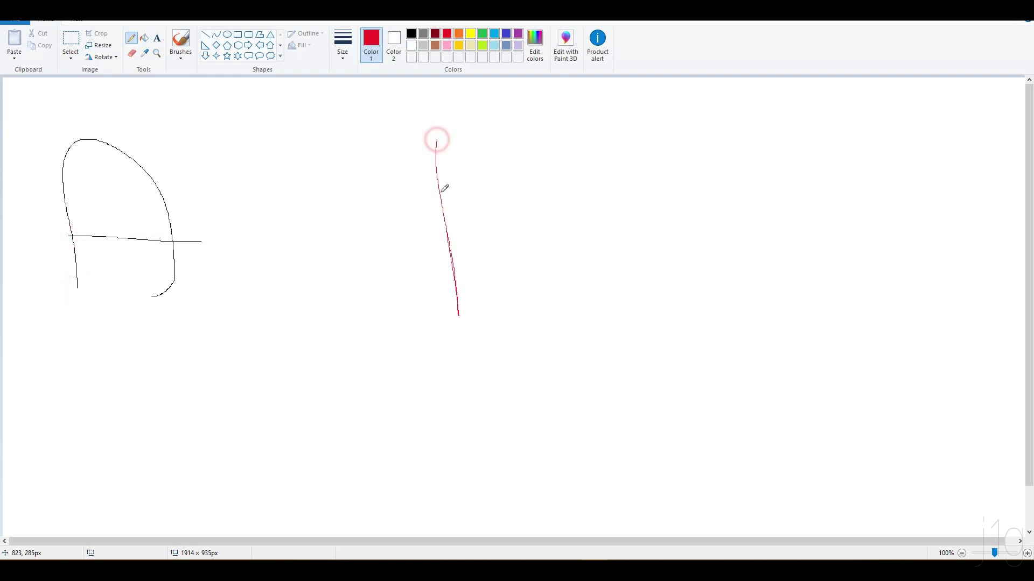
mouse_move(446, 187)
mouse_down()
mouse_move(551, 254)
mouse_move(445, 305)
mouse_up()
click(506, 35)
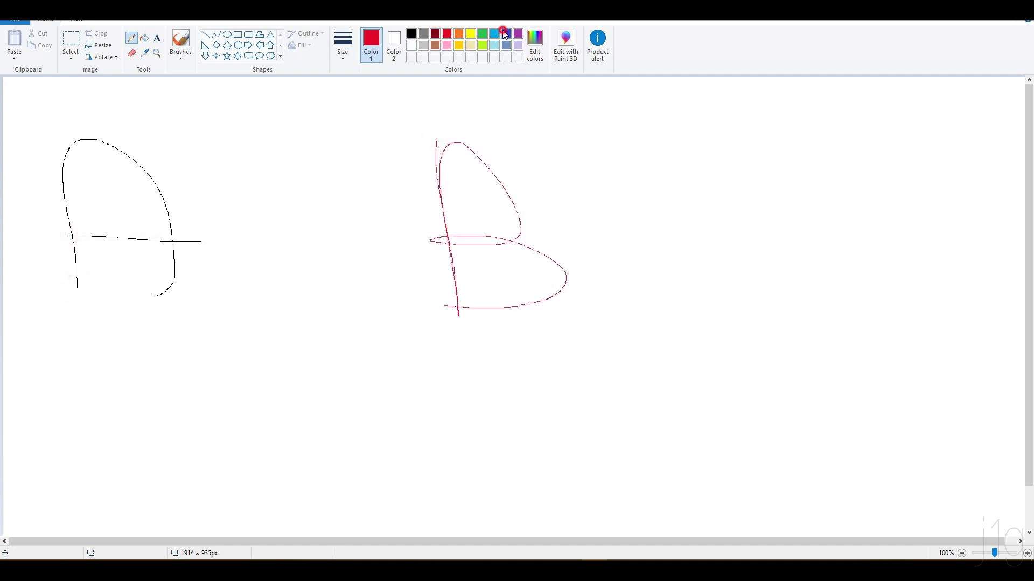
mouse_move(825, 116)
mouse_down()
mouse_move(715, 183)
mouse_move(856, 281)
mouse_up()
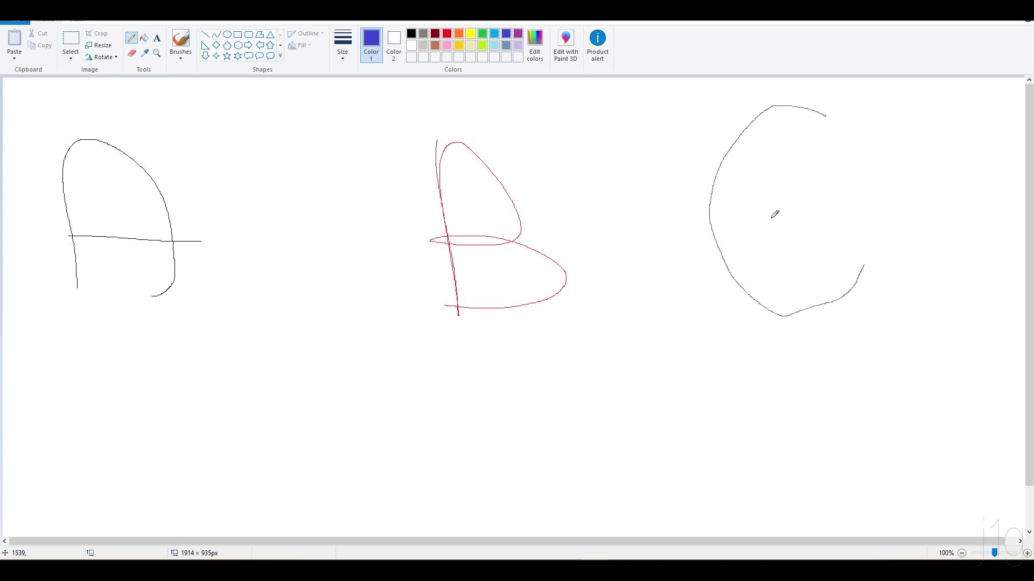
Write FACES, HAIR and EYES in black under the A
click(411, 34)
mouse_move(47, 338)
mouse_down()
mouse_move(49, 377)
mouse_move(64, 338)
mouse_up()
mouse_move(45, 350)
mouse_down()
mouse_move(104, 382)
mouse_move(121, 359)
mouse_move(141, 373)
mouse_up()
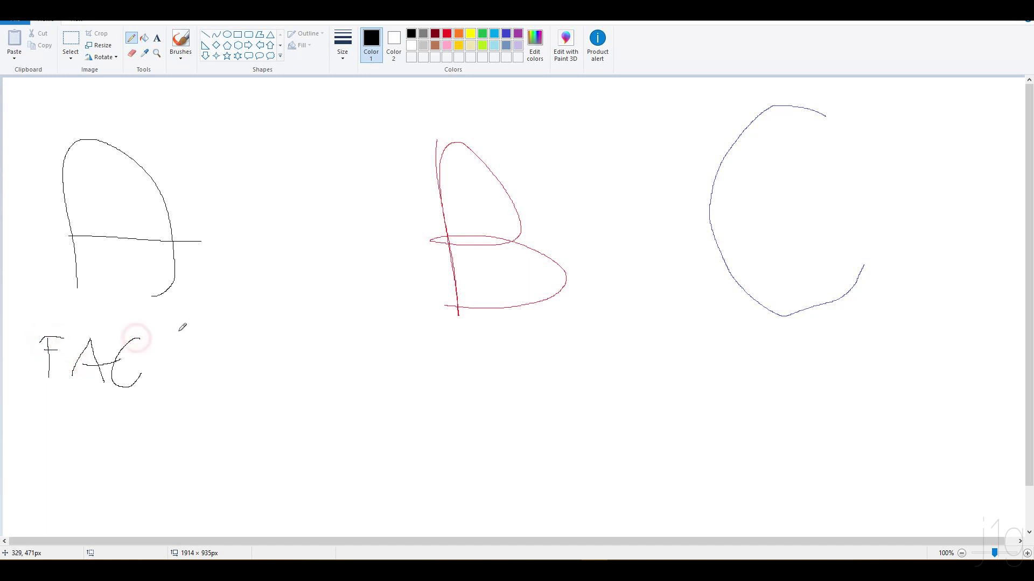
mouse_move(177, 327)
mouse_down()
mouse_move(193, 367)
mouse_move(200, 320)
mouse_up()
mouse_move(248, 325)
mouse_down()
mouse_move(224, 350)
mouse_move(221, 374)
mouse_up()
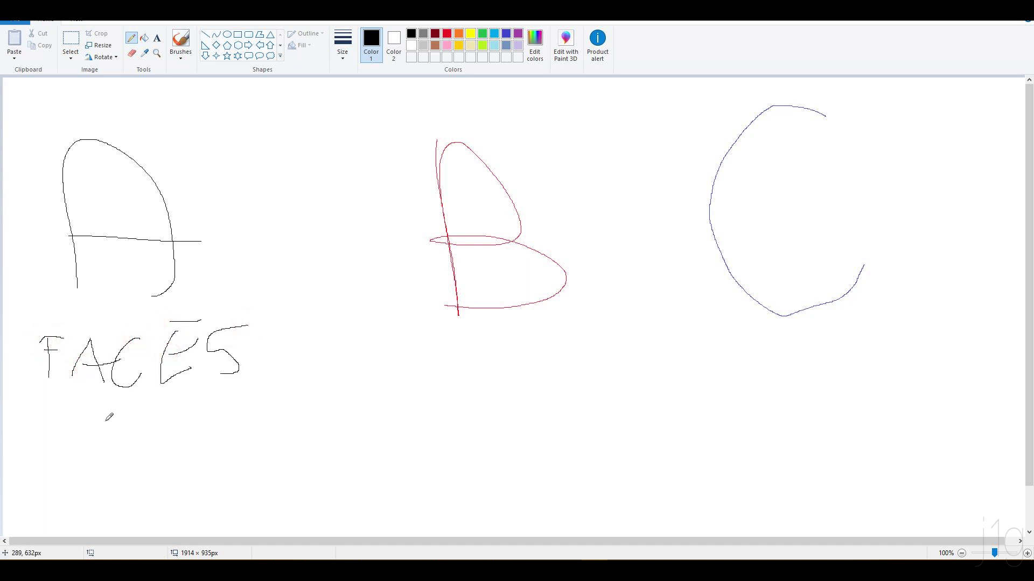
mouse_move(43, 412)
mouse_down()
mouse_move(42, 449)
mouse_move(65, 422)
mouse_up()
mouse_move(67, 452)
mouse_down()
mouse_move(66, 409)
mouse_move(101, 460)
mouse_move(107, 439)
mouse_move(117, 457)
mouse_up()
drag(137, 407, 154, 423)
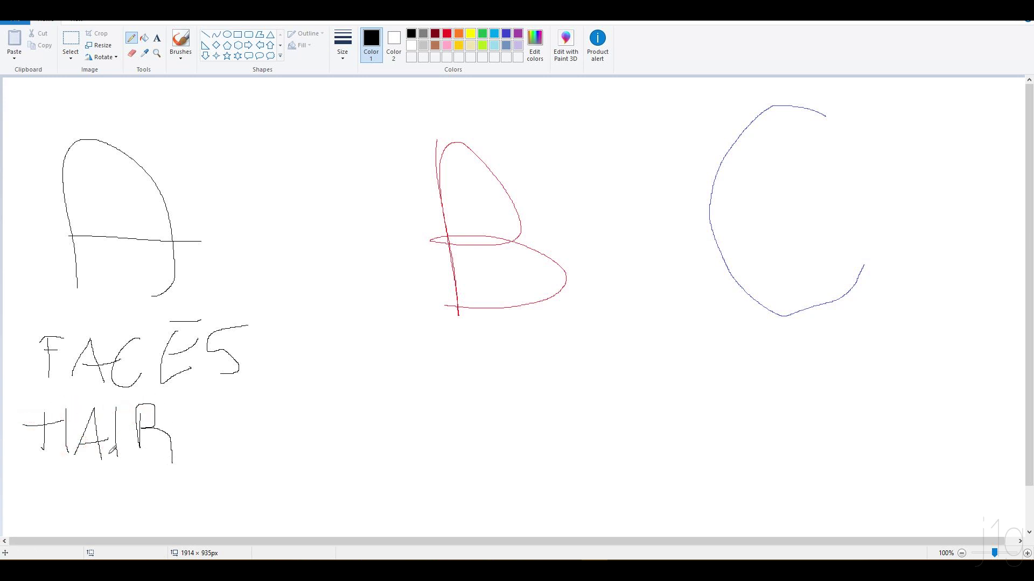
mouse_move(35, 489)
mouse_down()
mouse_move(53, 530)
mouse_move(63, 503)
mouse_move(100, 479)
mouse_move(93, 536)
mouse_up()
mouse_move(129, 491)
mouse_down()
mouse_move(149, 520)
mouse_move(135, 498)
mouse_up()
drag(115, 484, 151, 482)
mouse_move(194, 480)
mouse_down()
mouse_move(160, 504)
mouse_move(160, 524)
mouse_up()
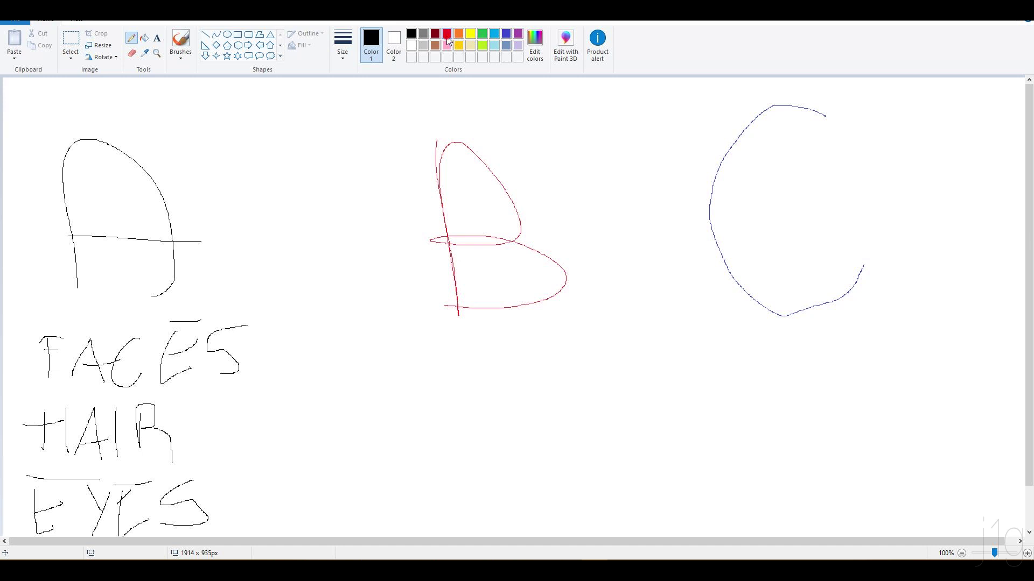
Write HAIR and BODY in red under the B
click(447, 37)
drag(424, 369, 428, 426)
mouse_move(415, 407)
mouse_down()
mouse_move(452, 396)
mouse_move(465, 430)
mouse_up()
mouse_move(465, 430)
mouse_down()
mouse_move(477, 384)
mouse_move(495, 440)
mouse_up()
drag(466, 419, 495, 415)
mouse_move(514, 358)
mouse_down()
mouse_move(522, 437)
mouse_move(548, 429)
mouse_move(557, 396)
mouse_up()
key(ctrl+z)
key(ctrl+z)
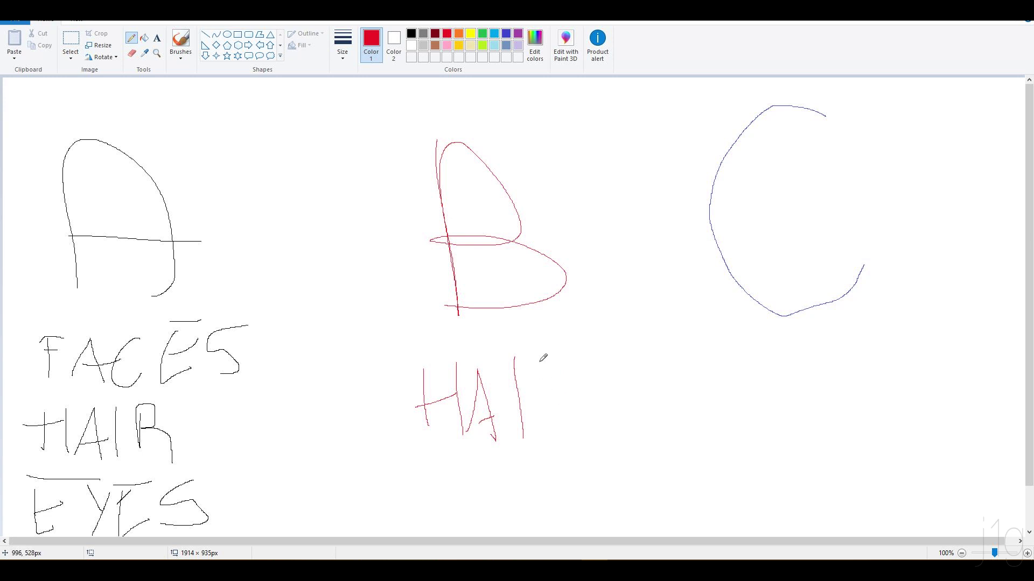
mouse_move(541, 355)
mouse_down()
mouse_move(547, 425)
mouse_move(580, 414)
mouse_up()
drag(415, 476, 406, 522)
mouse_move(482, 466)
mouse_down()
mouse_move(452, 498)
mouse_move(487, 464)
mouse_move(507, 516)
mouse_up()
mouse_move(509, 466)
mouse_down()
mouse_move(536, 488)
mouse_move(507, 516)
mouse_move(560, 496)
mouse_move(560, 522)
mouse_up()
Write EYES in blue under the C
click(506, 37)
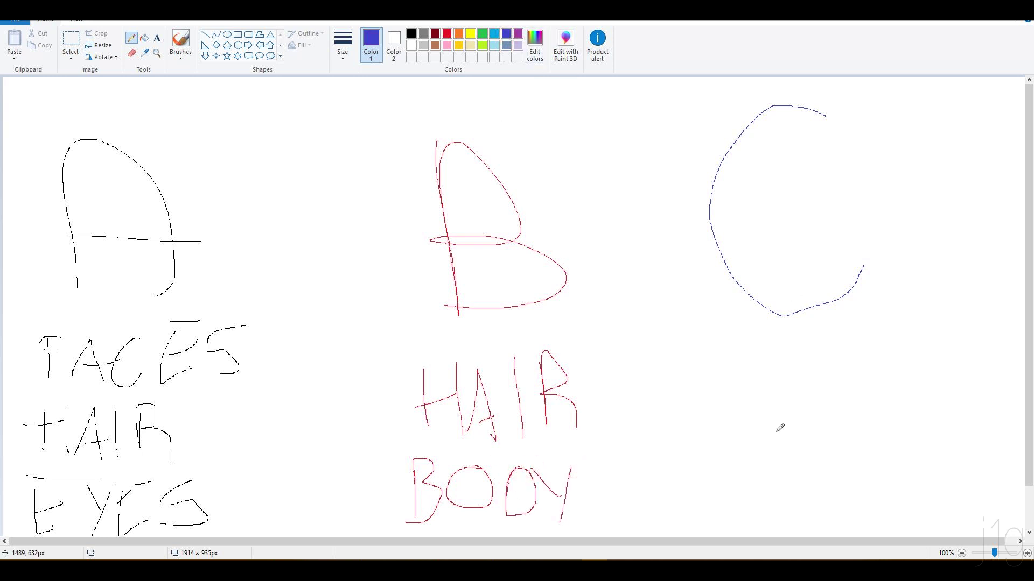
mouse_move(747, 377)
mouse_down()
mouse_move(777, 401)
mouse_move(765, 381)
mouse_move(783, 360)
mouse_up()
drag(789, 349, 824, 397)
mouse_move(843, 361)
mouse_down()
mouse_move(816, 429)
mouse_move(880, 429)
mouse_move(880, 350)
mouse_up()
drag(945, 364, 890, 449)
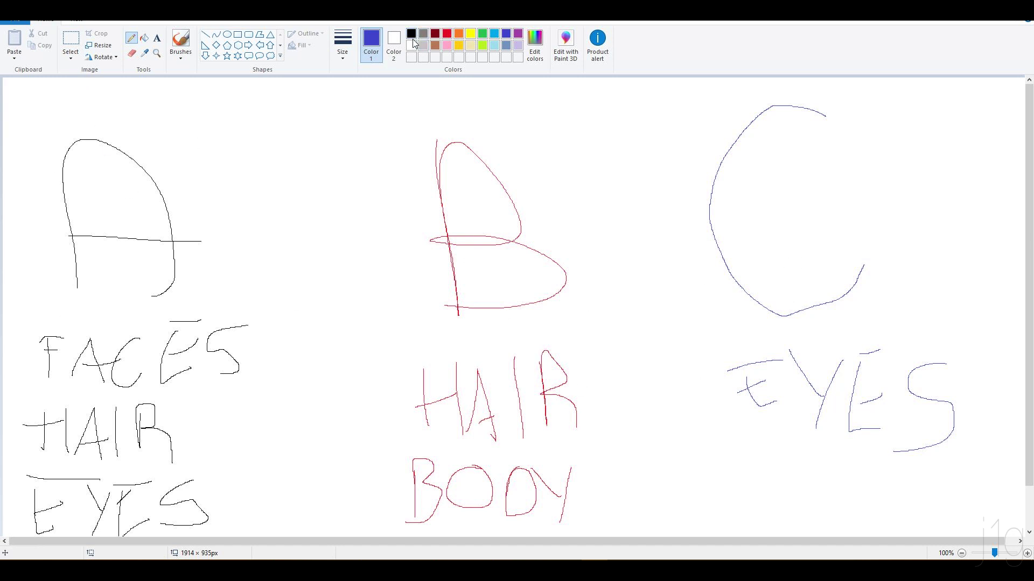
Draw a boxed black M at the canvas top-left
click(411, 34)
drag(28, 135, 80, 99)
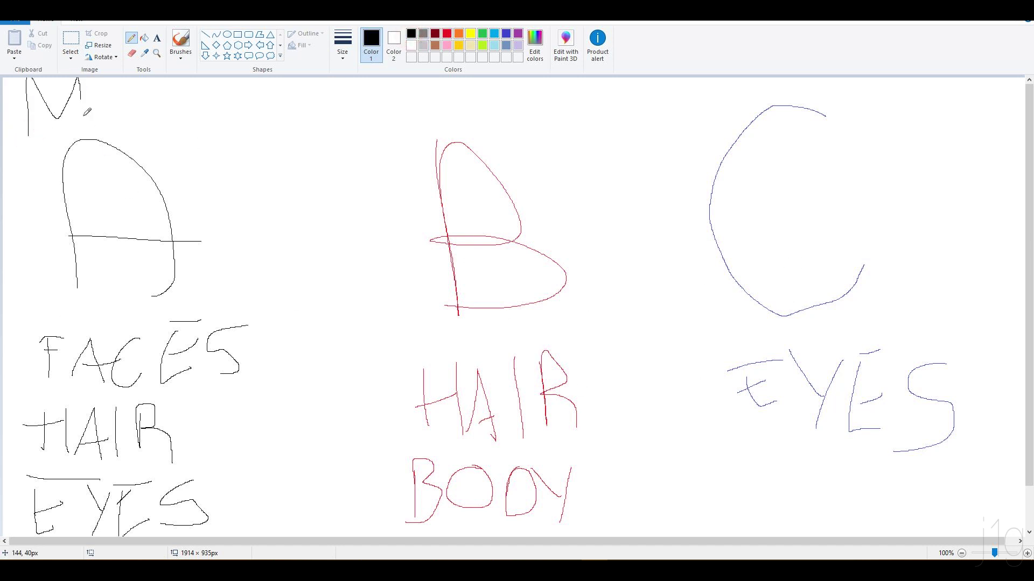
drag(10, 141, 39, 61)
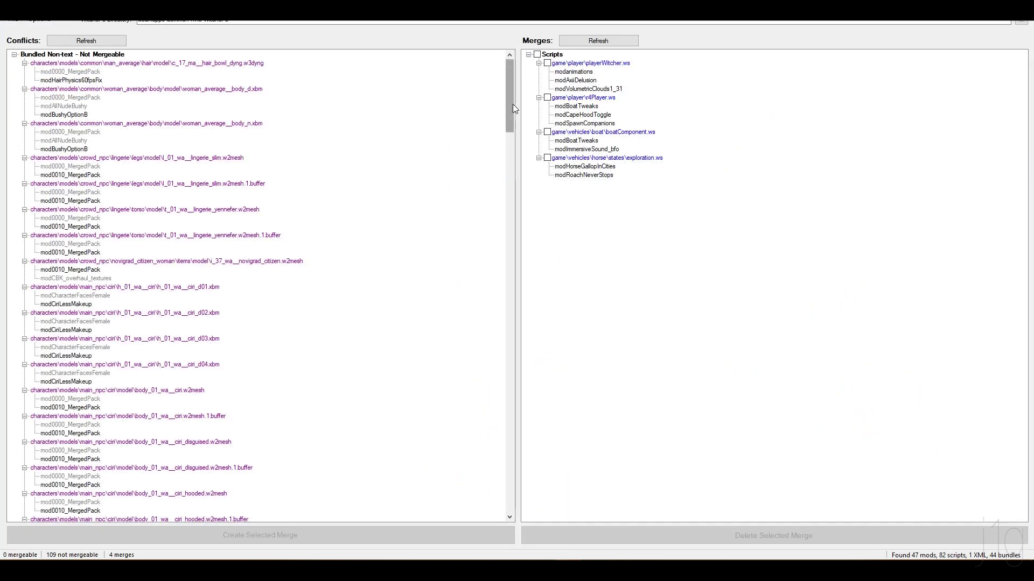
drag(513, 105, 476, 253)
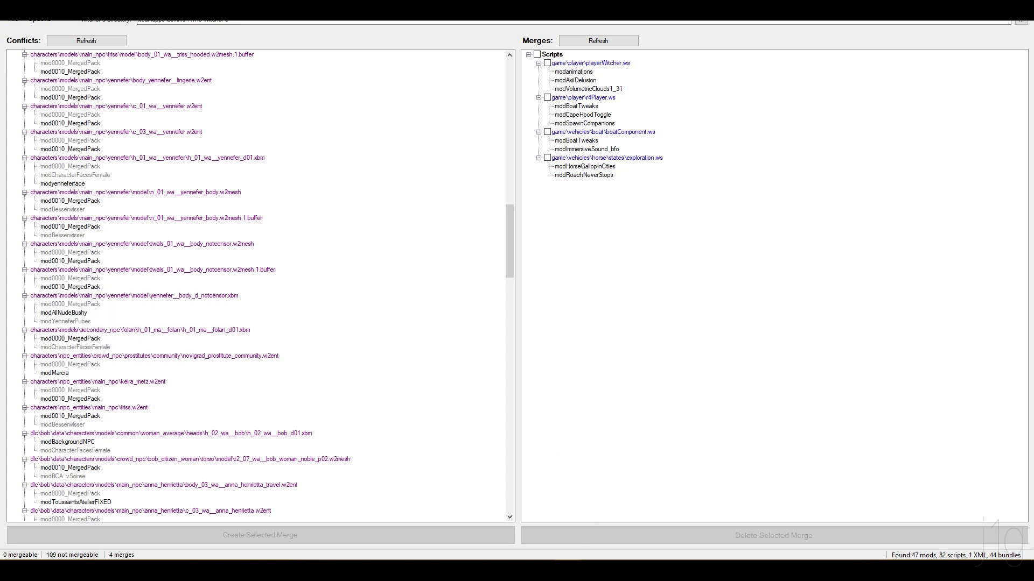
click(568, 516)
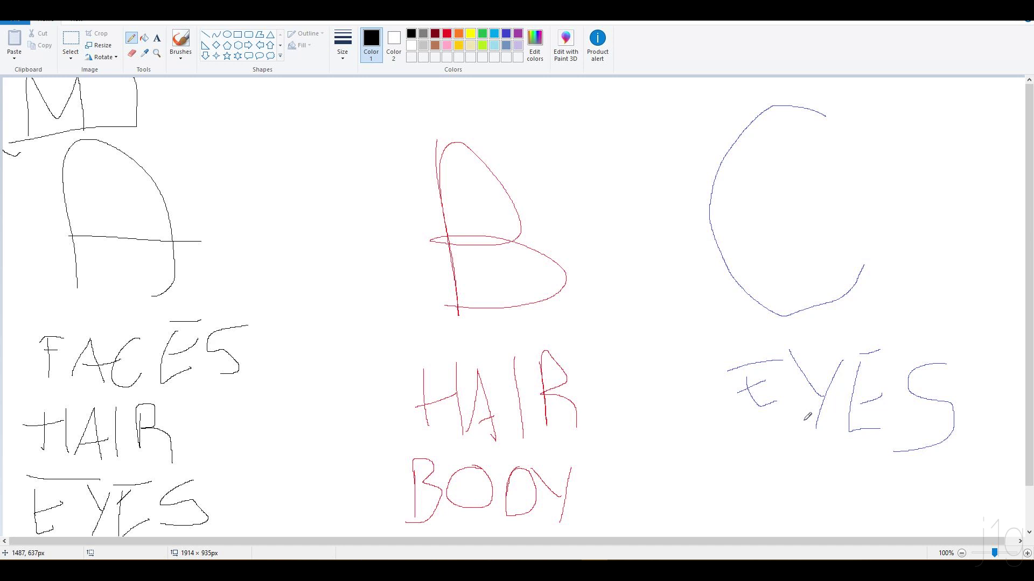
Draw a zigzag beside the A and black loops around A, FACES/HAIR/EYES, red B and HAIR
mouse_move(271, 151)
mouse_down()
mouse_move(225, 169)
mouse_move(314, 197)
mouse_up()
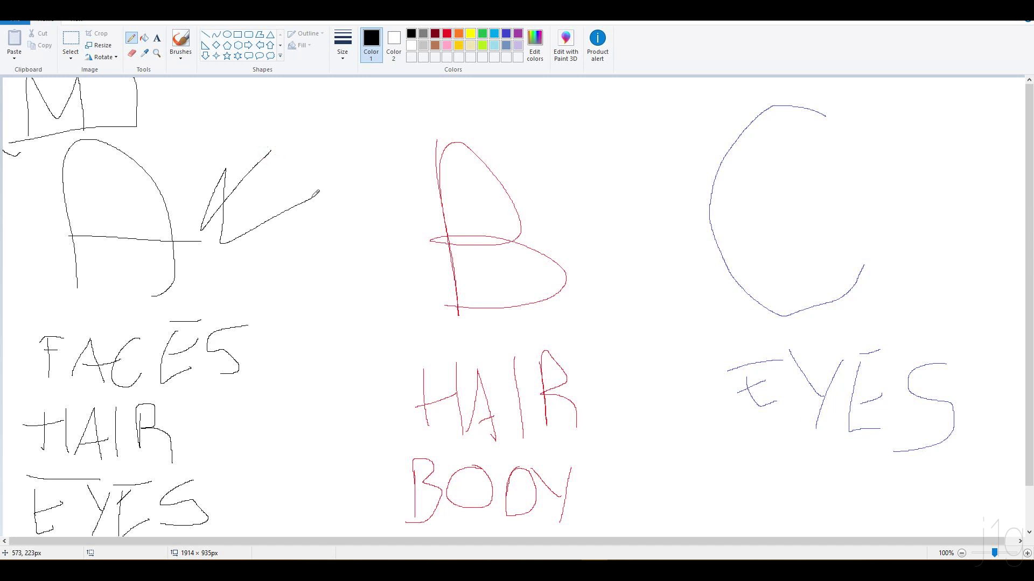
mouse_move(157, 297)
mouse_down()
mouse_move(4, 335)
mouse_move(261, 431)
mouse_move(114, 289)
mouse_up()
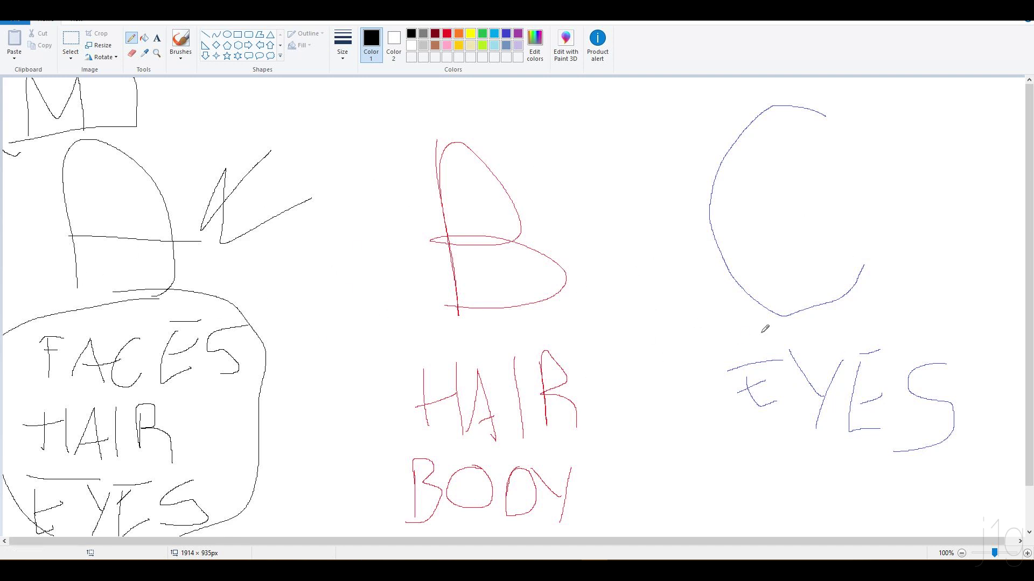
mouse_move(450, 131)
mouse_down()
mouse_move(436, 337)
mouse_move(488, 125)
mouse_move(433, 130)
mouse_up()
mouse_move(195, 106)
mouse_down()
mouse_move(24, 218)
mouse_move(254, 139)
mouse_move(199, 133)
mouse_up()
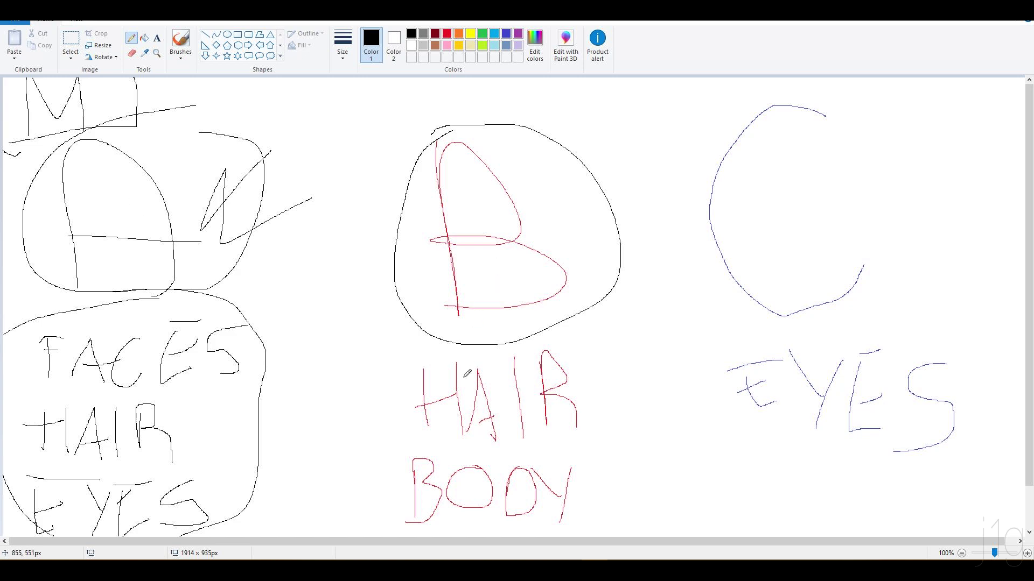
mouse_move(432, 342)
mouse_down()
mouse_move(434, 439)
mouse_move(523, 329)
mouse_move(488, 332)
mouse_up()
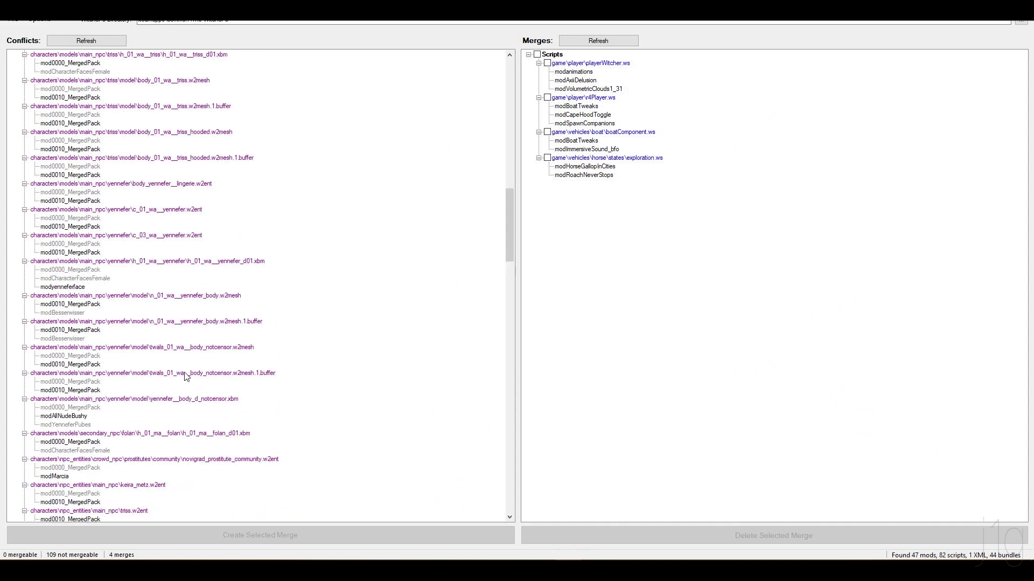
scroll(321, 236, up, 10)
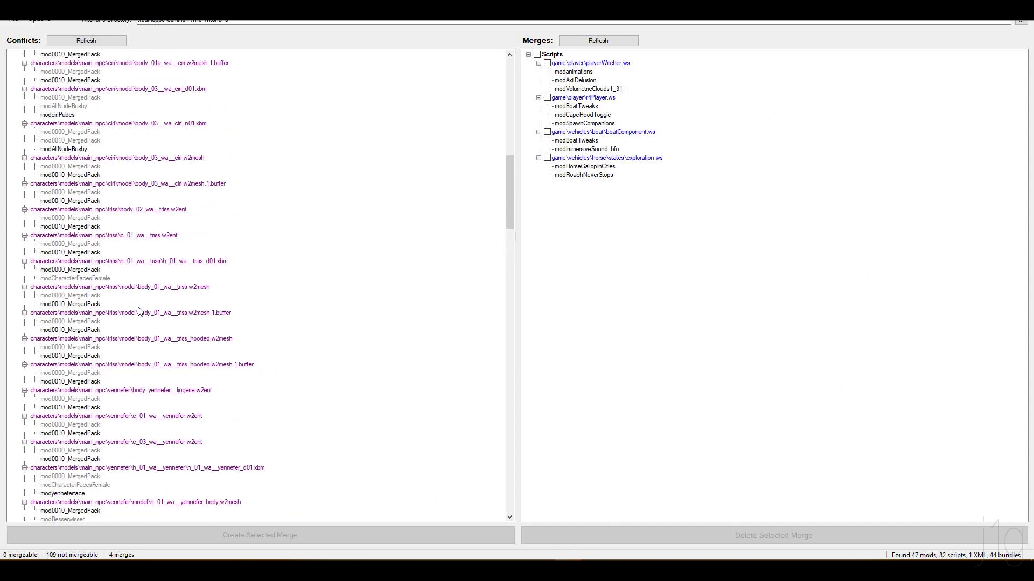
drag(510, 144, 510, 459)
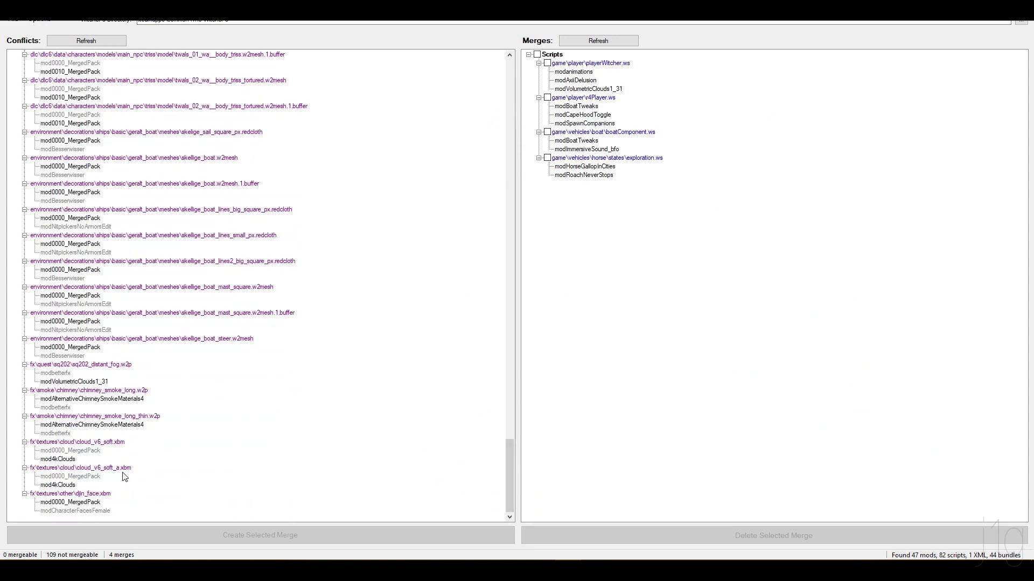
mouse_move(93, 479)
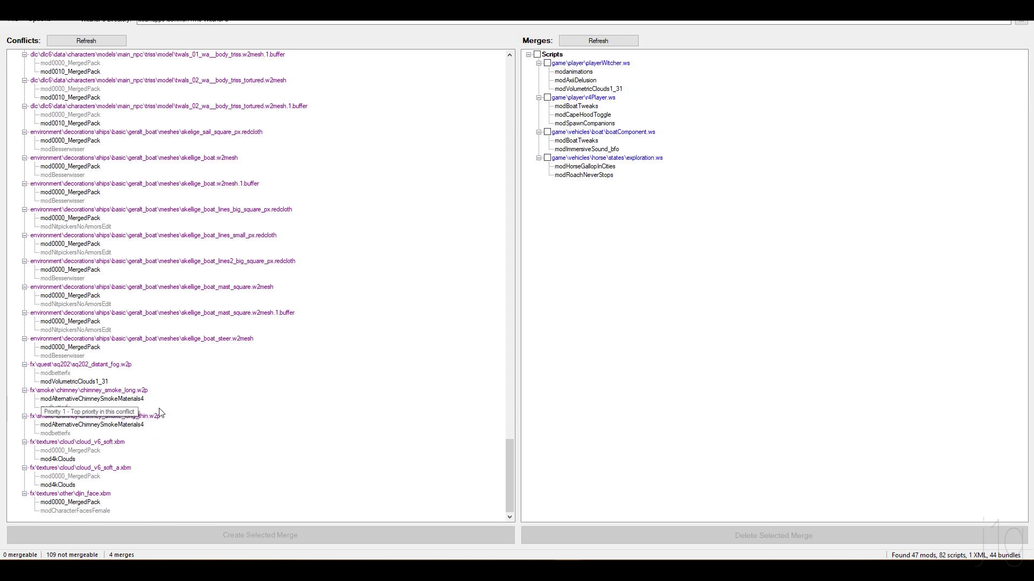
scroll(240, 431, up, 20)
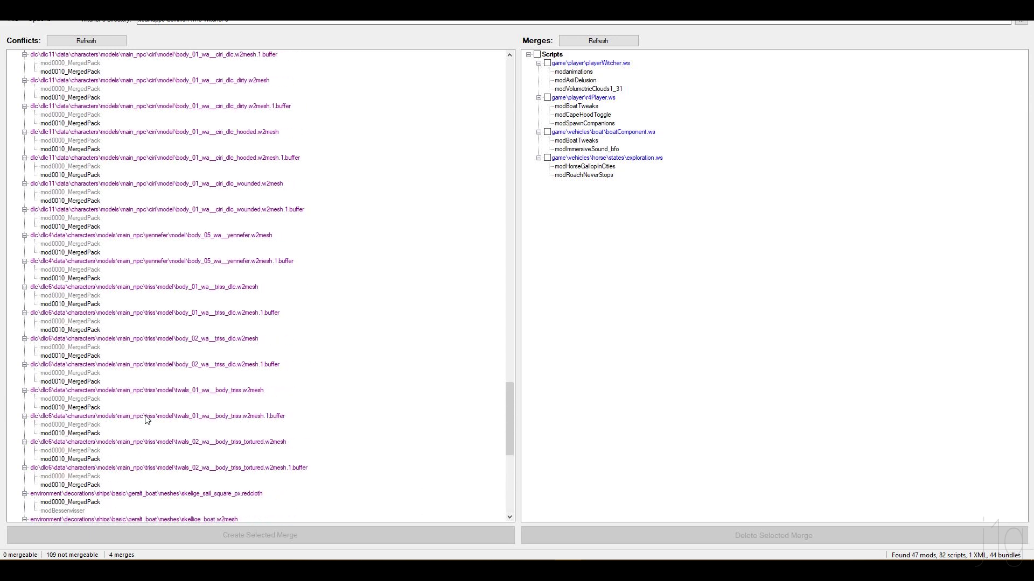
scroll(146, 401, up, 20)
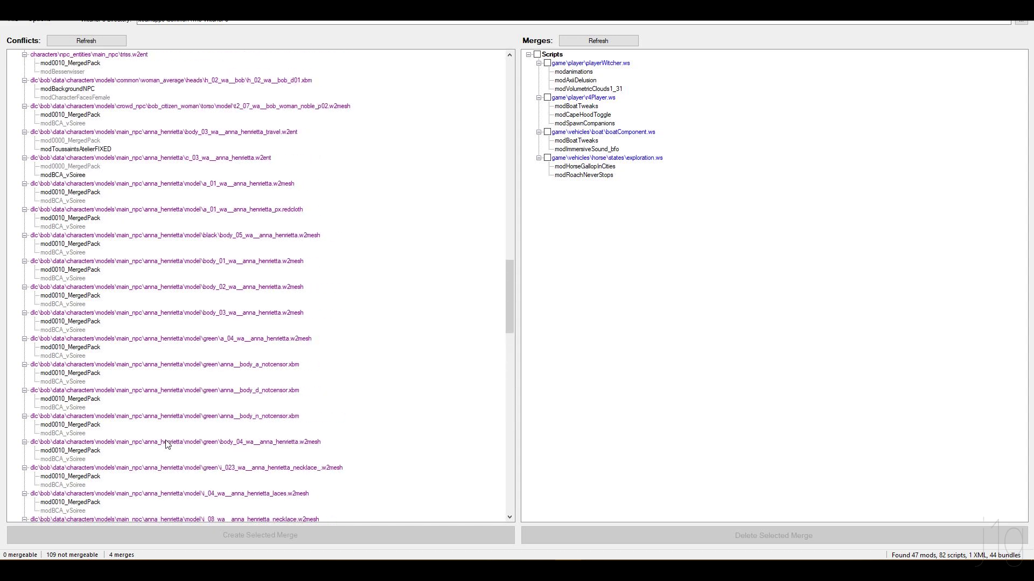
Delete the 4 existing script merges, then create 4 new merges from the conflicting scripts
drag(511, 203, 507, 93)
click(537, 54)
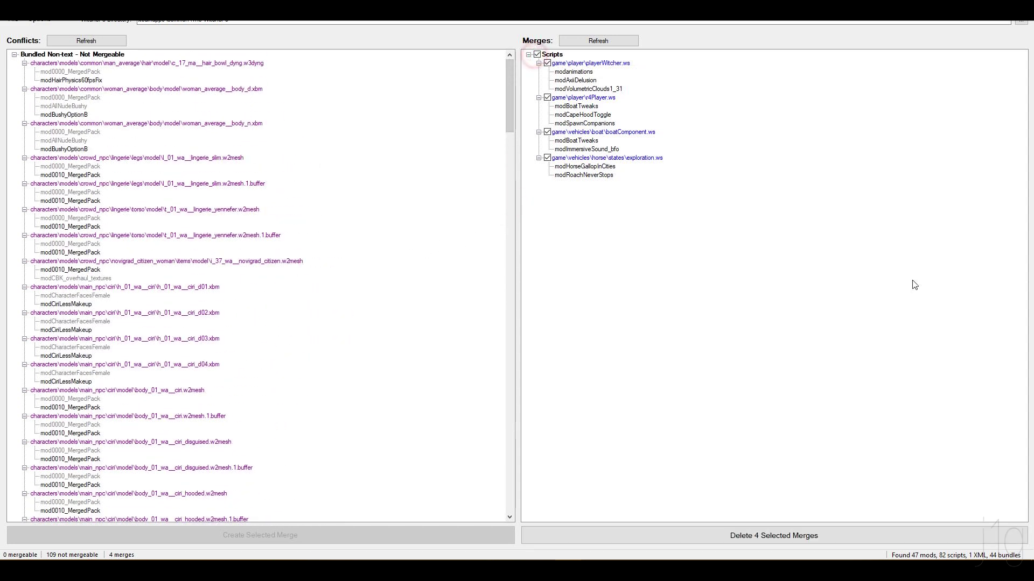
click(828, 535)
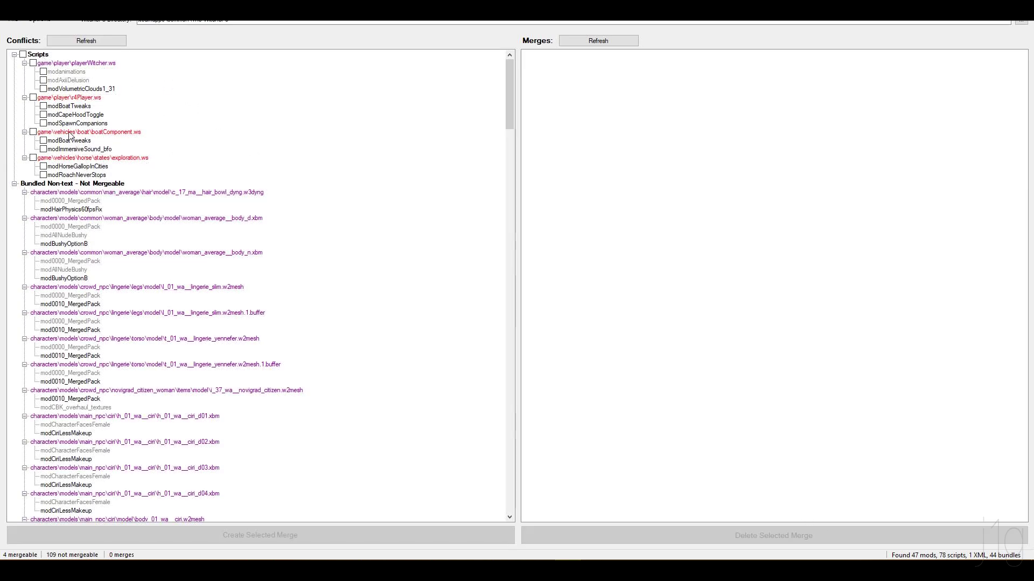
click(24, 55)
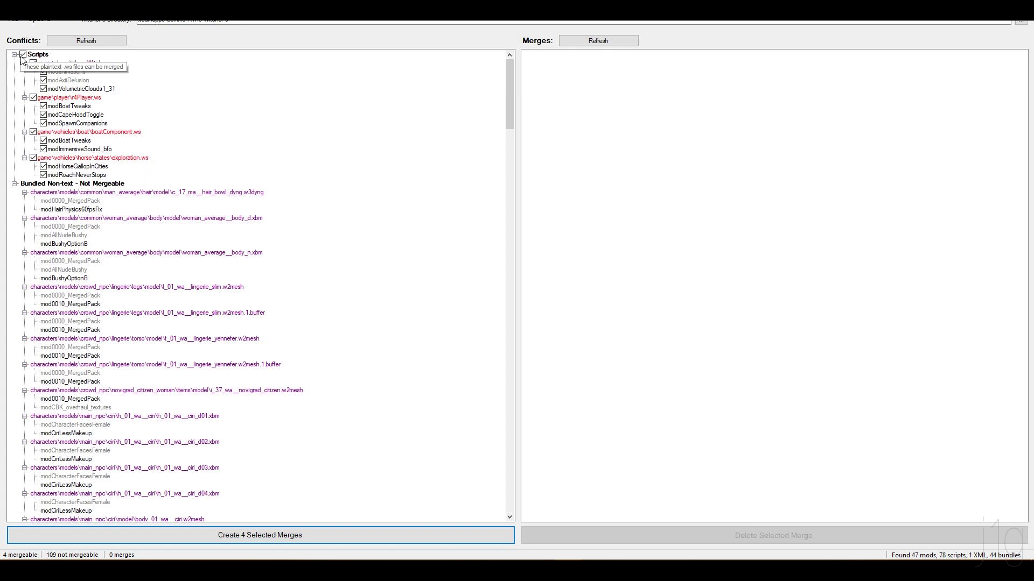
click(329, 535)
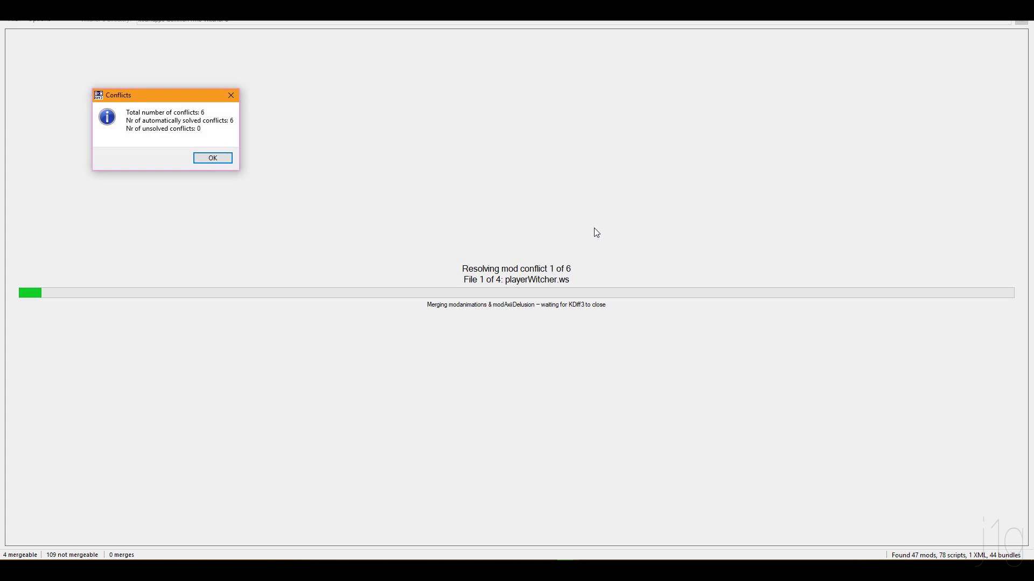
Accept the four auto-solved conflicts reports until KDiff3 opens exploration.ws
click(221, 157)
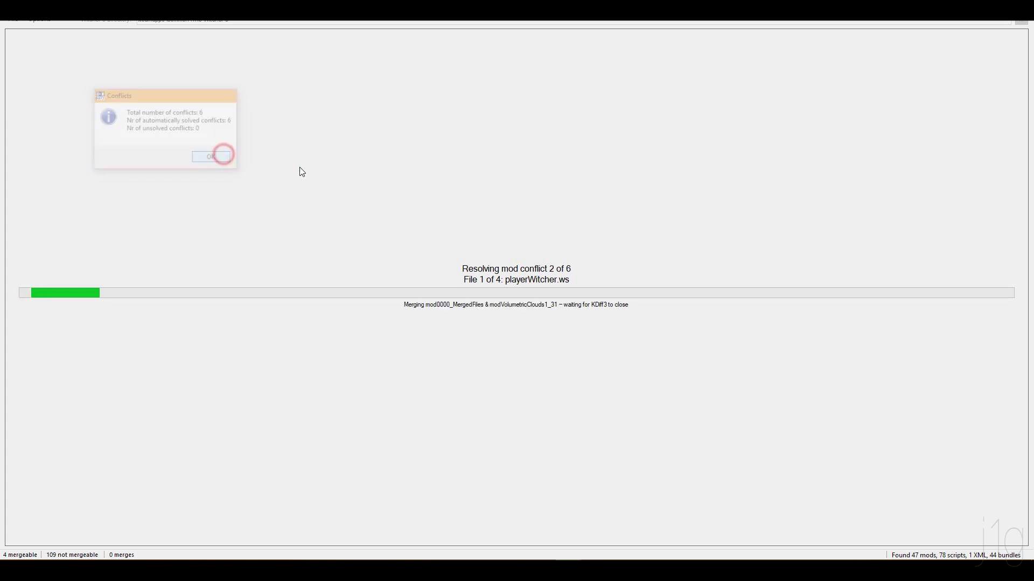
click(207, 157)
click(206, 157)
click(207, 156)
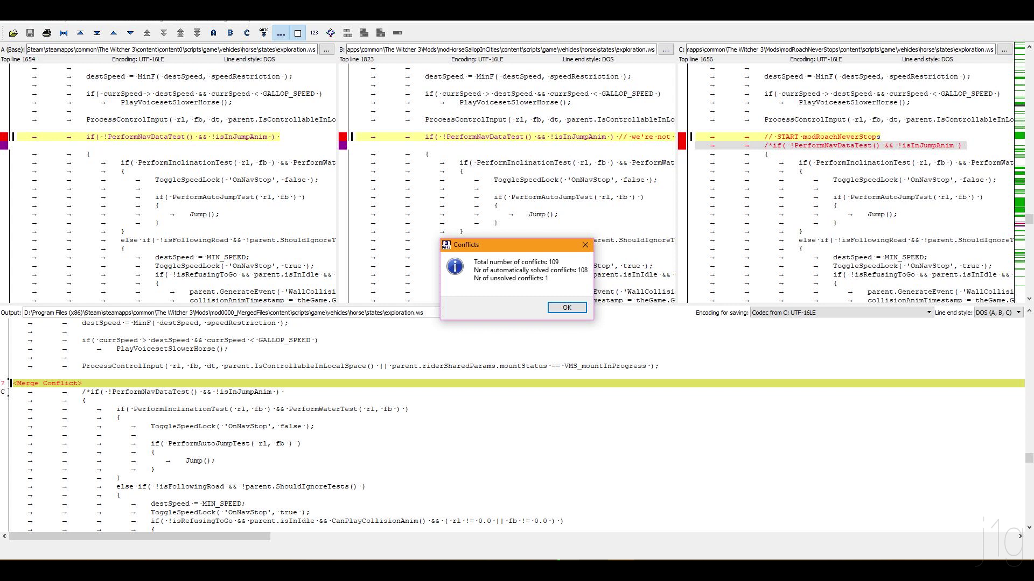
Fill the exploration.ws conflict with the lines from A, B and C
click(556, 306)
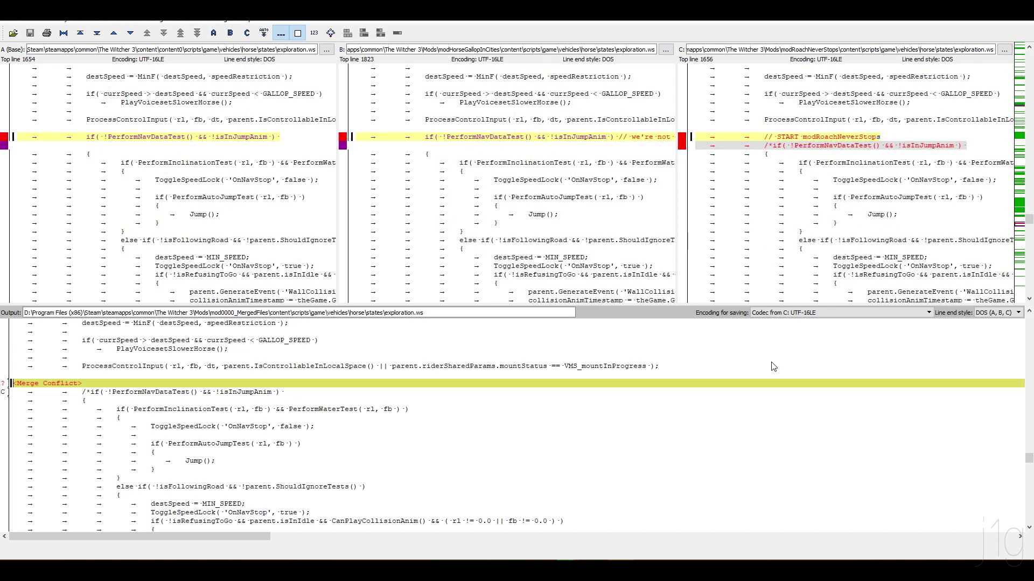
right_click(153, 388)
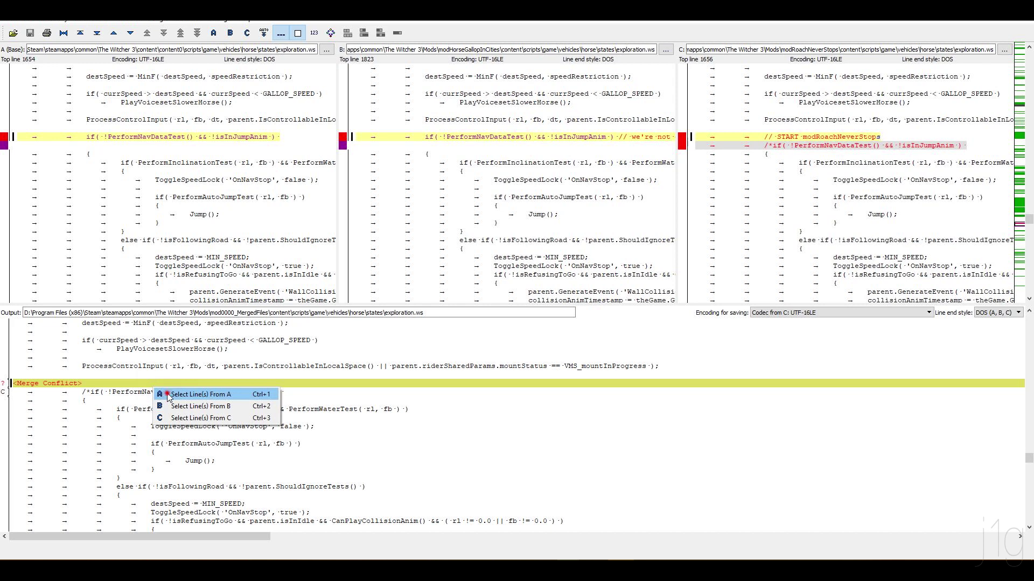
click(162, 395)
right_click(114, 382)
click(129, 402)
right_click(135, 386)
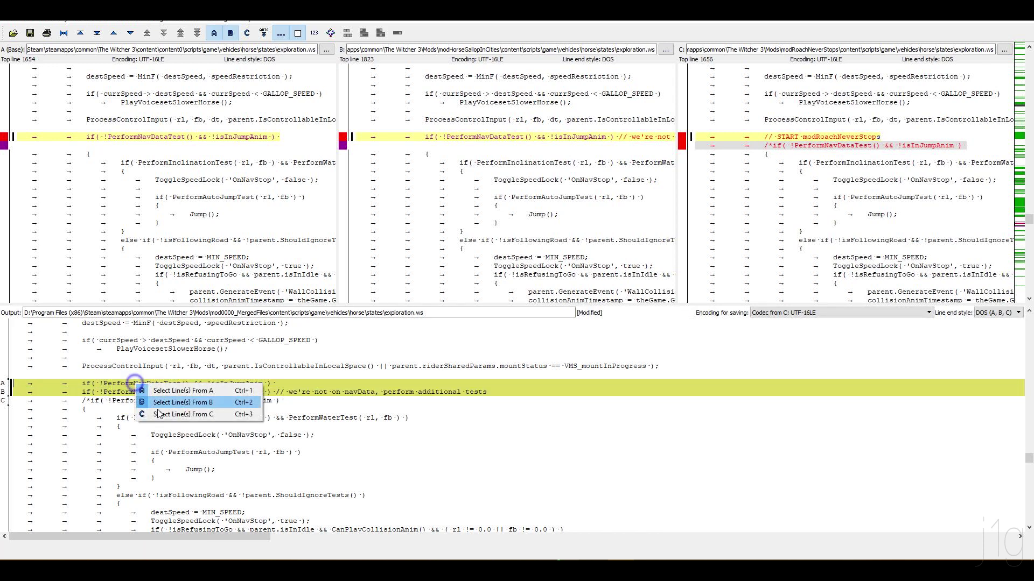
click(157, 415)
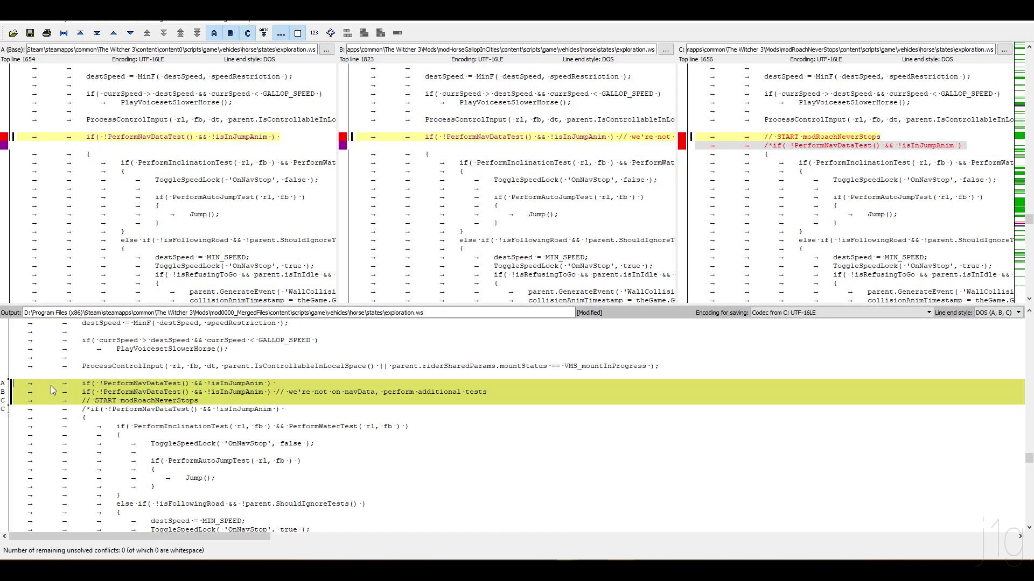
Remove line B and C's modRoachNeverStops comment from the output, then close KDiff3
drag(36, 383, 279, 381)
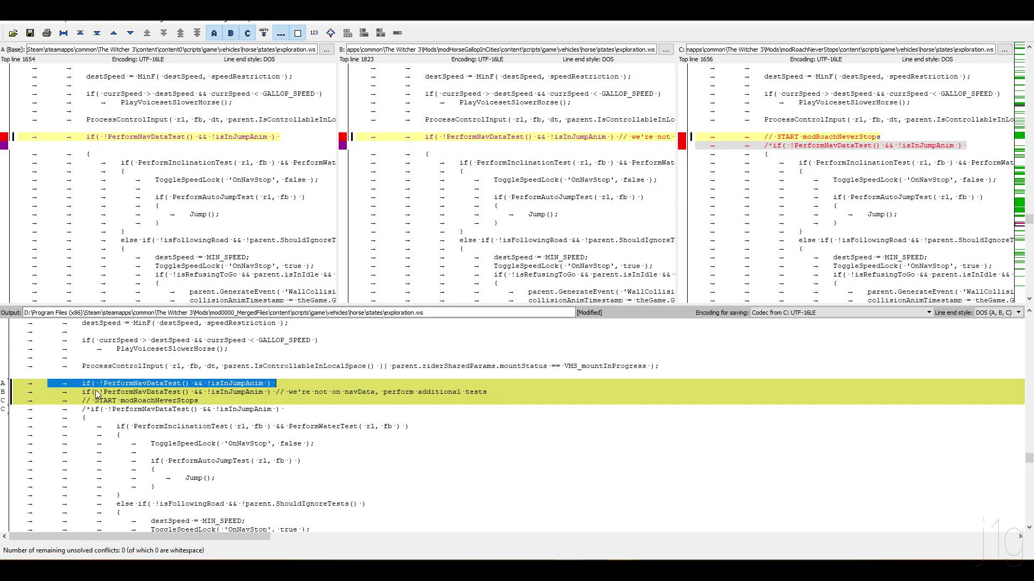
drag(81, 393, 506, 394)
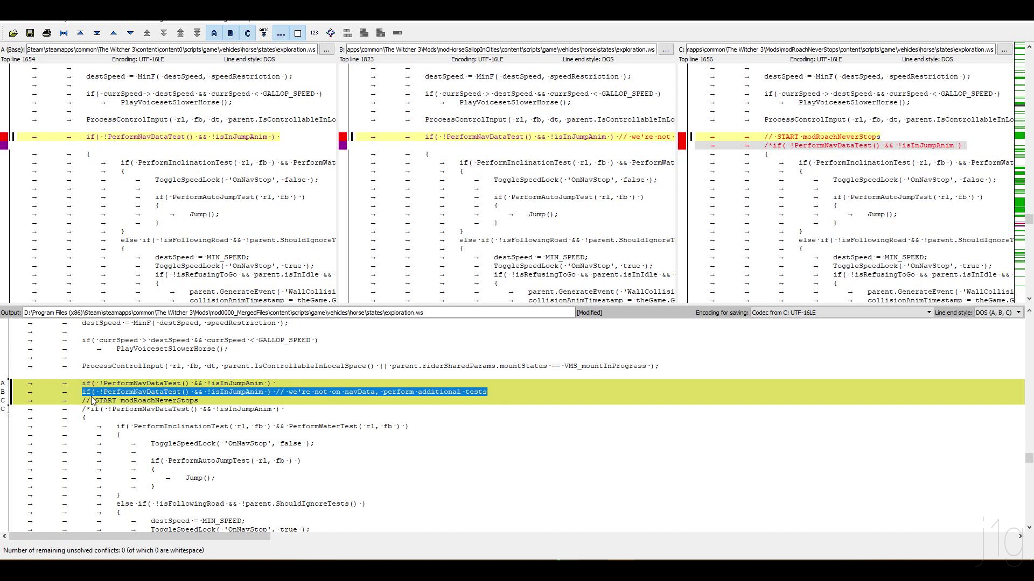
drag(82, 400, 211, 398)
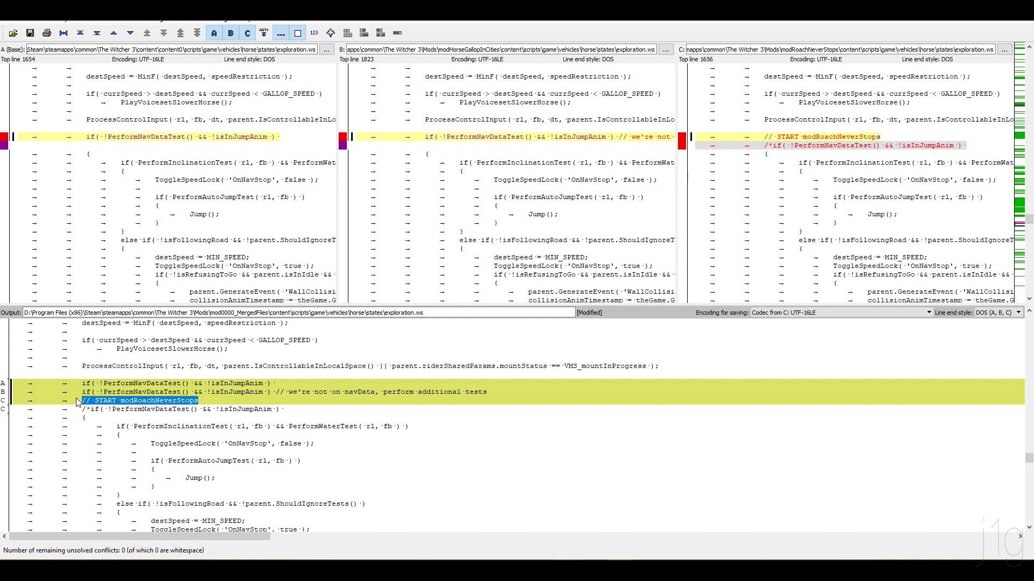
right_click(105, 404)
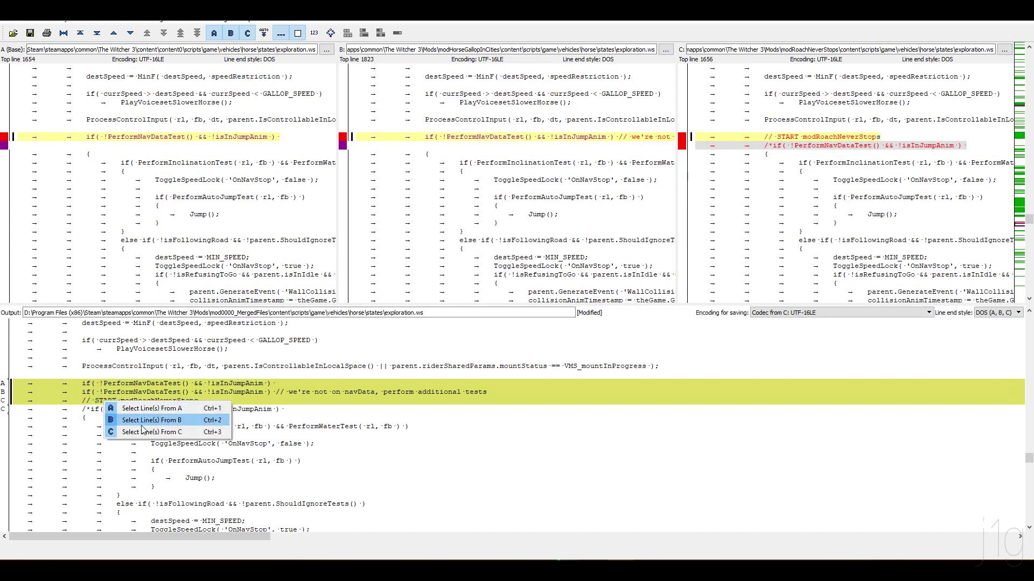
click(138, 429)
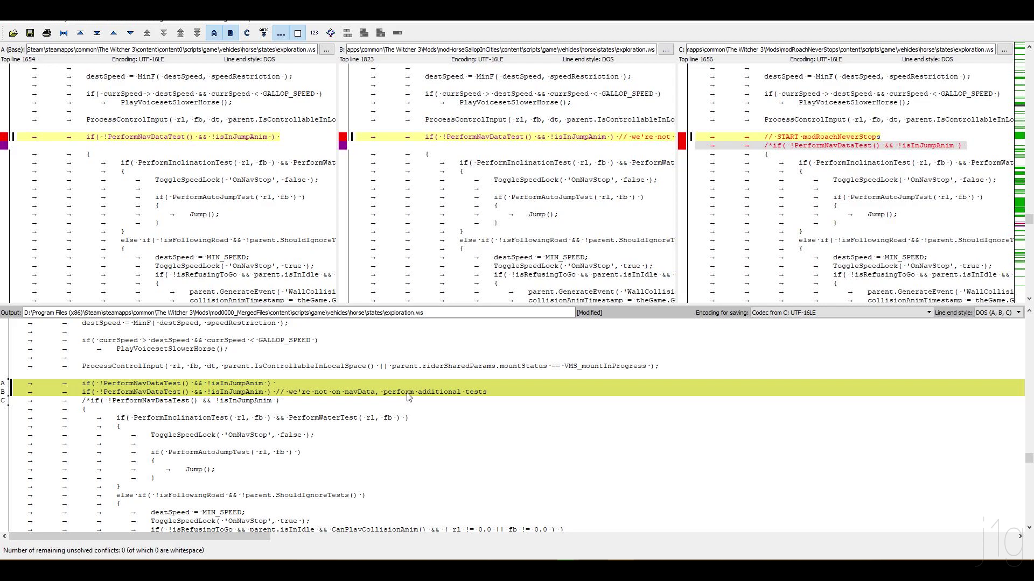
right_click(157, 393)
click(190, 418)
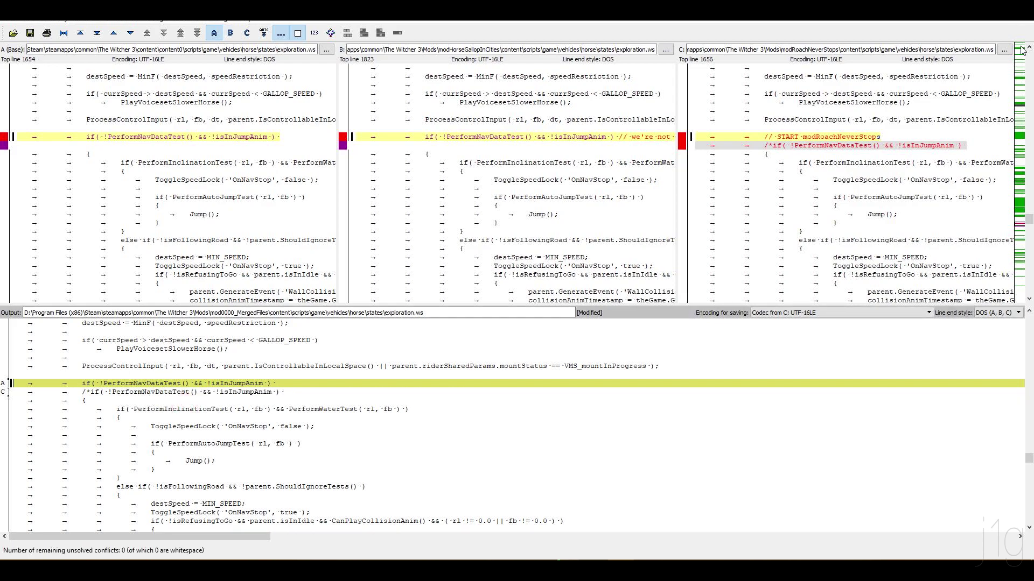
drag(1022, 50, 1023, 227)
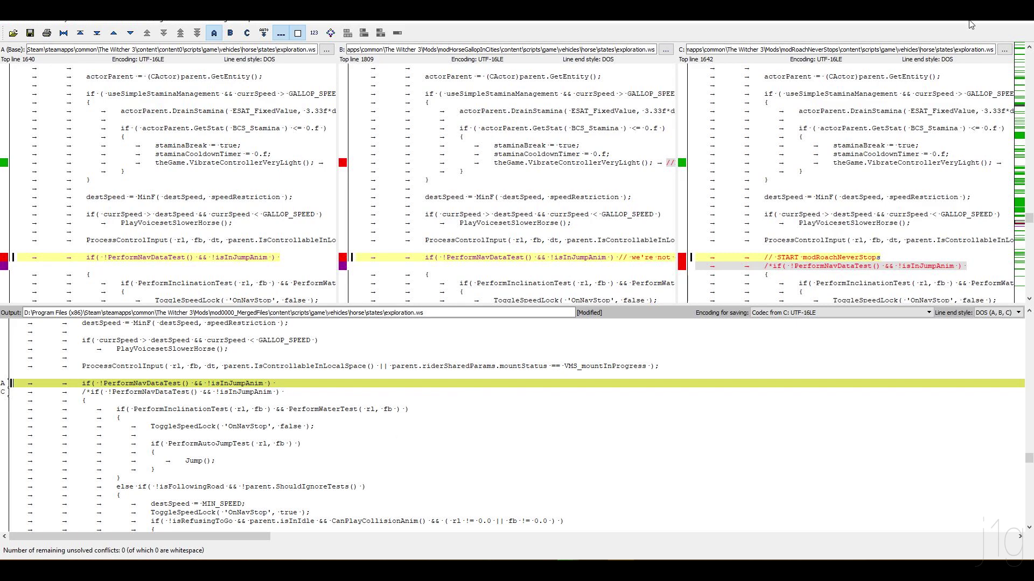
key(alt+F4)
Save & Quit the merge, then review the Options merging settings without changing them
click(452, 296)
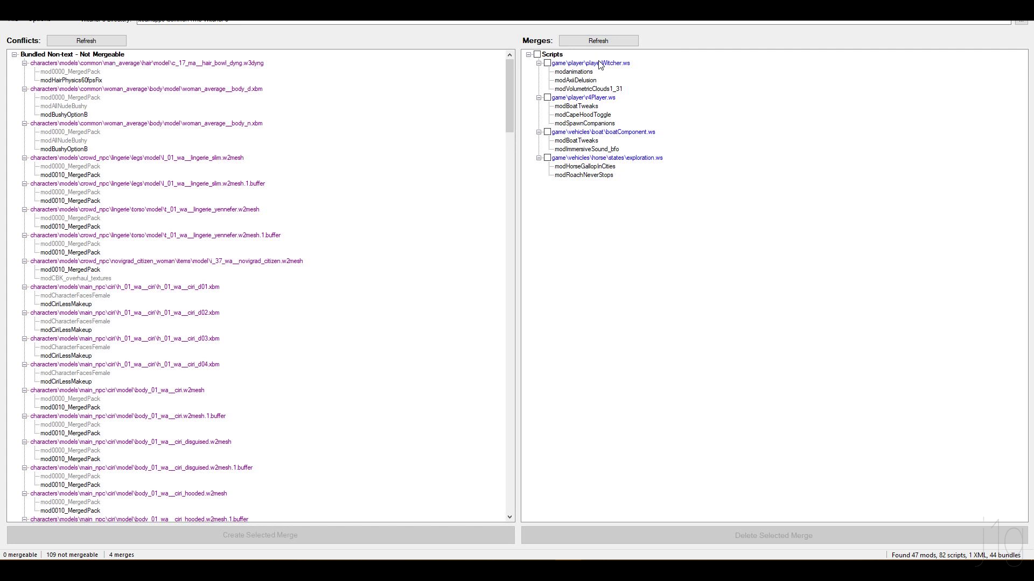
key(alt+o)
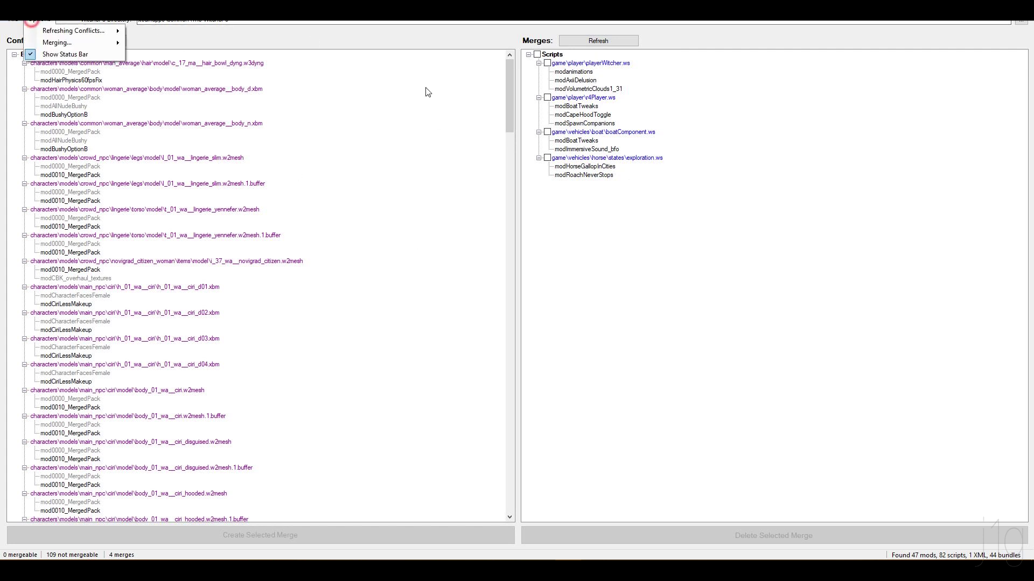
mouse_move(84, 46)
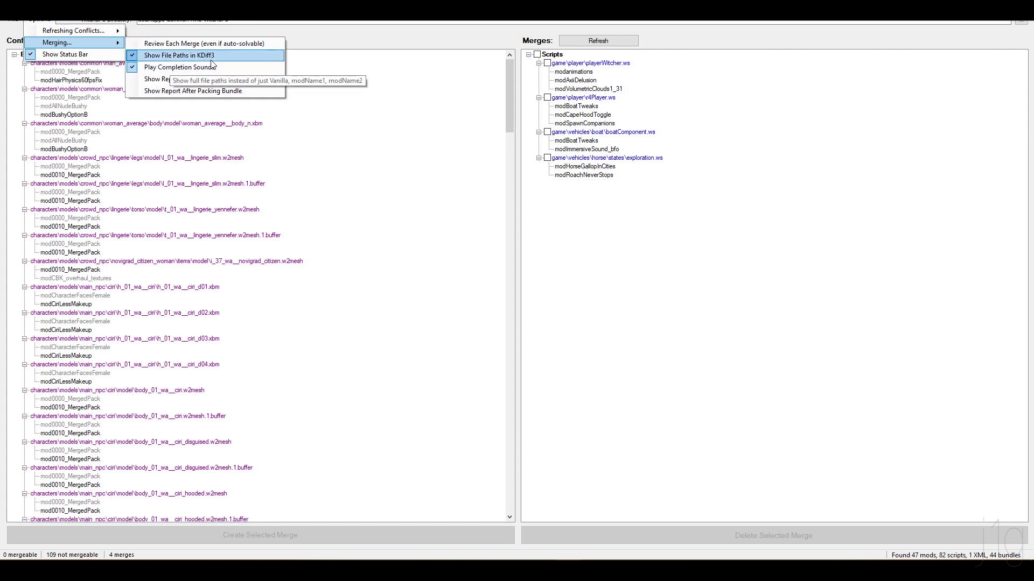
click(795, 278)
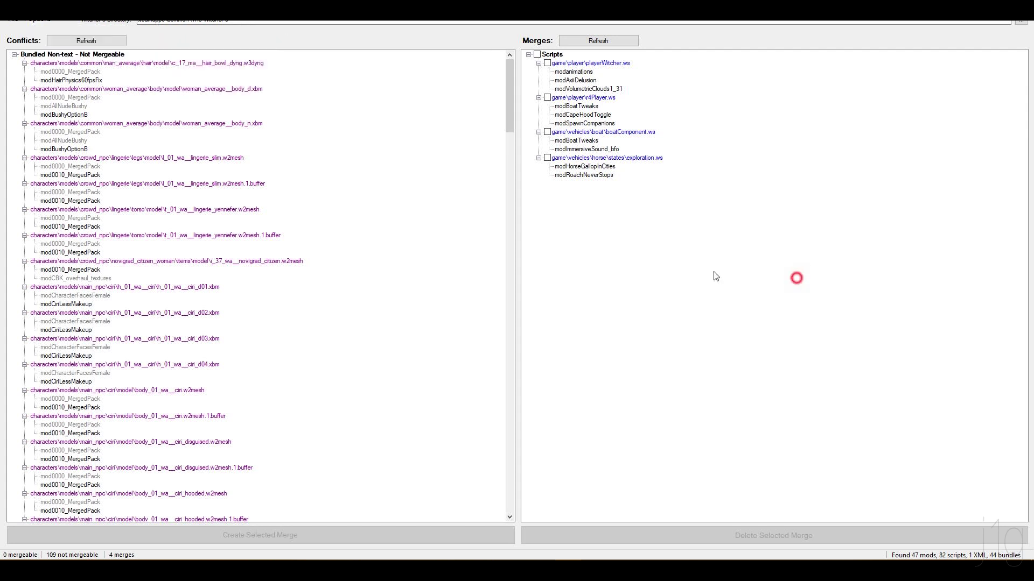
drag(508, 63, 543, 64)
key(ctrl+shift+Escape)
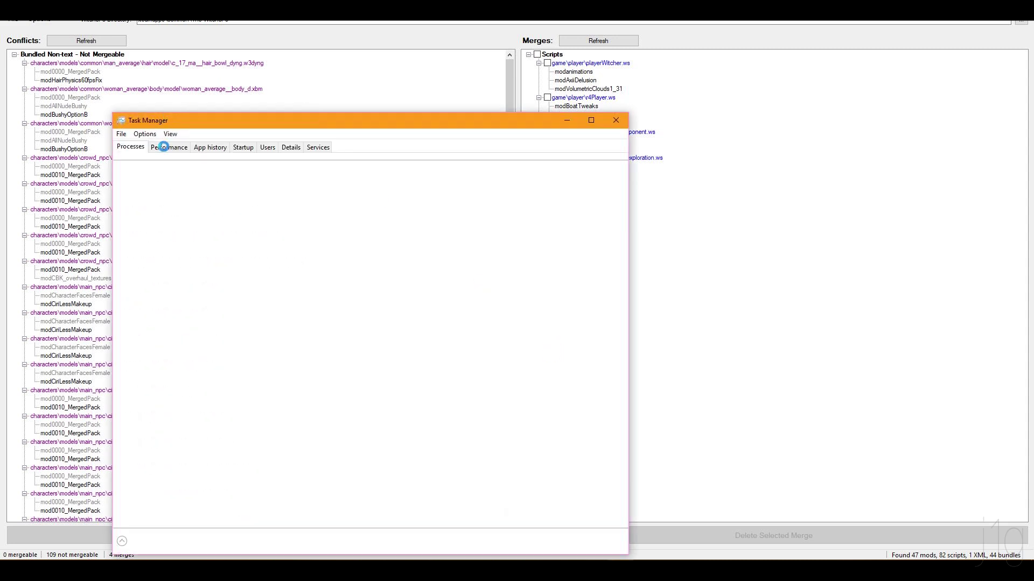
click(164, 148)
click(131, 147)
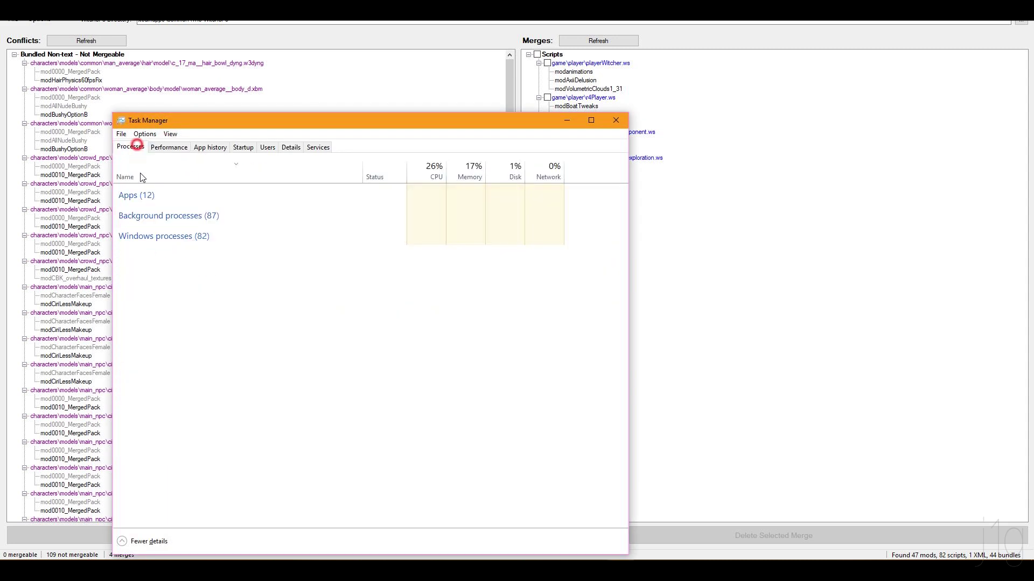
scroll(183, 355, down, 2)
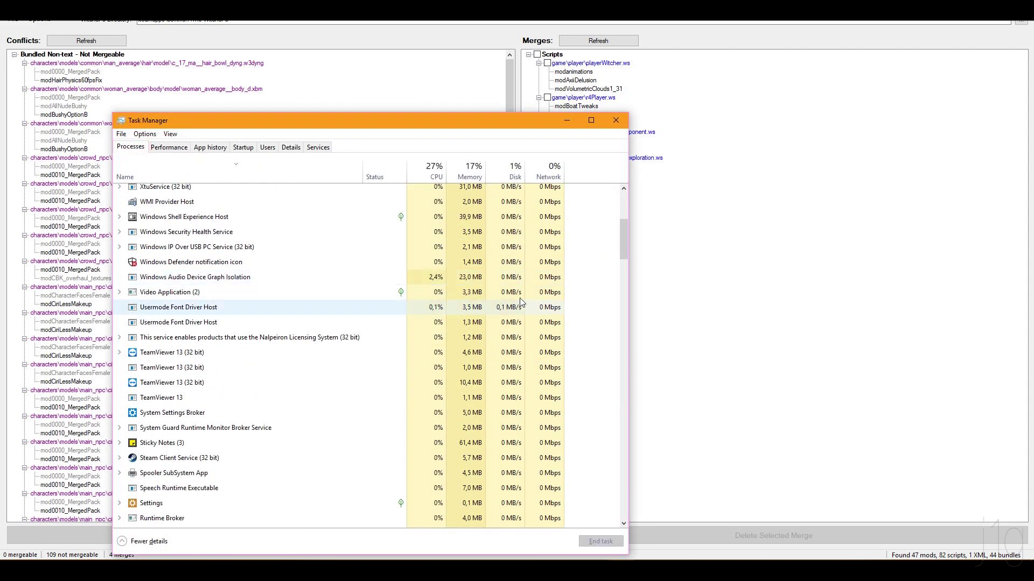
click(616, 126)
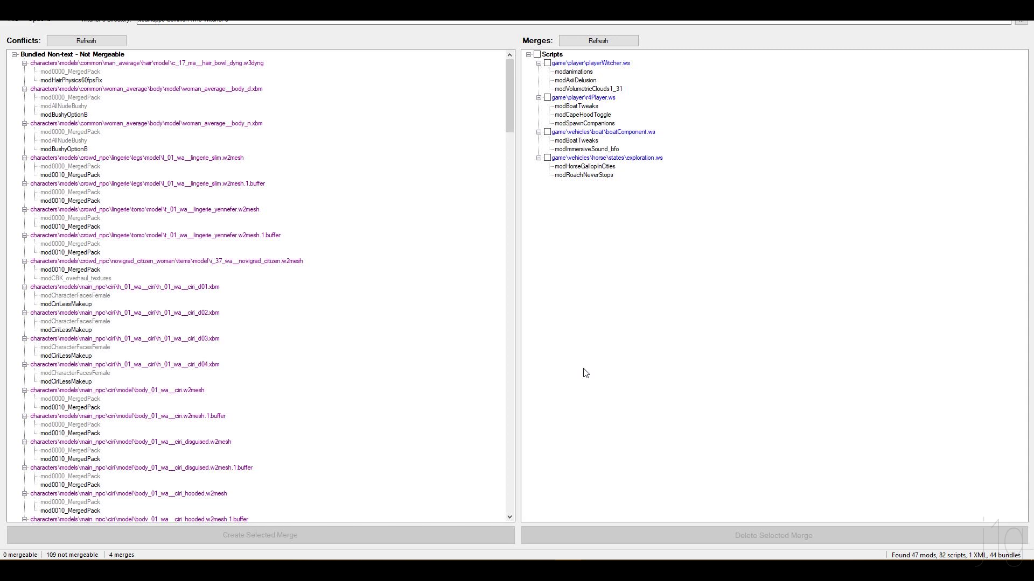
In the mods Explorer window, go to The Witcher 3\DLC and select folders DLC1 through DLC16
mouse_move(167, 570)
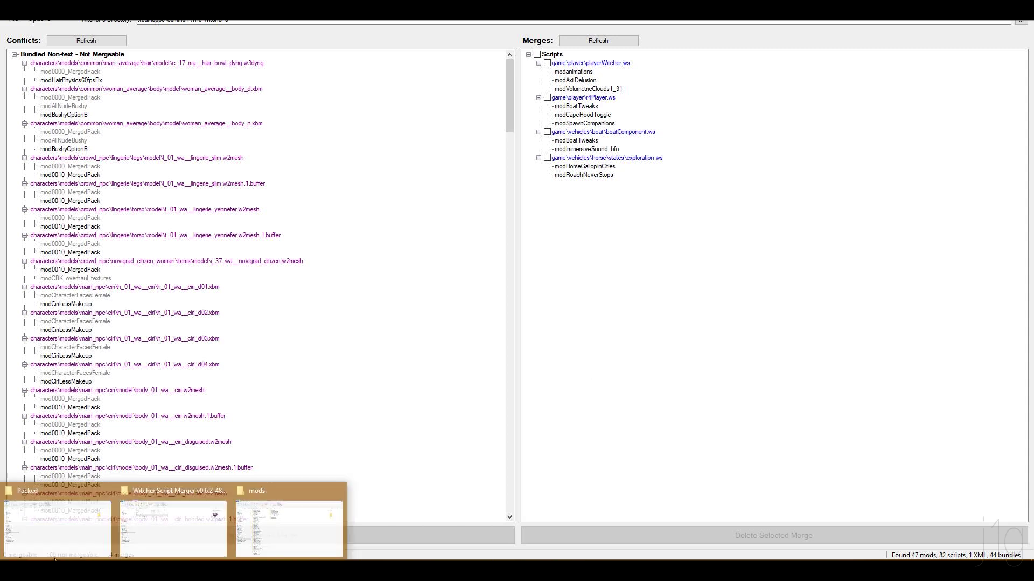
click(290, 516)
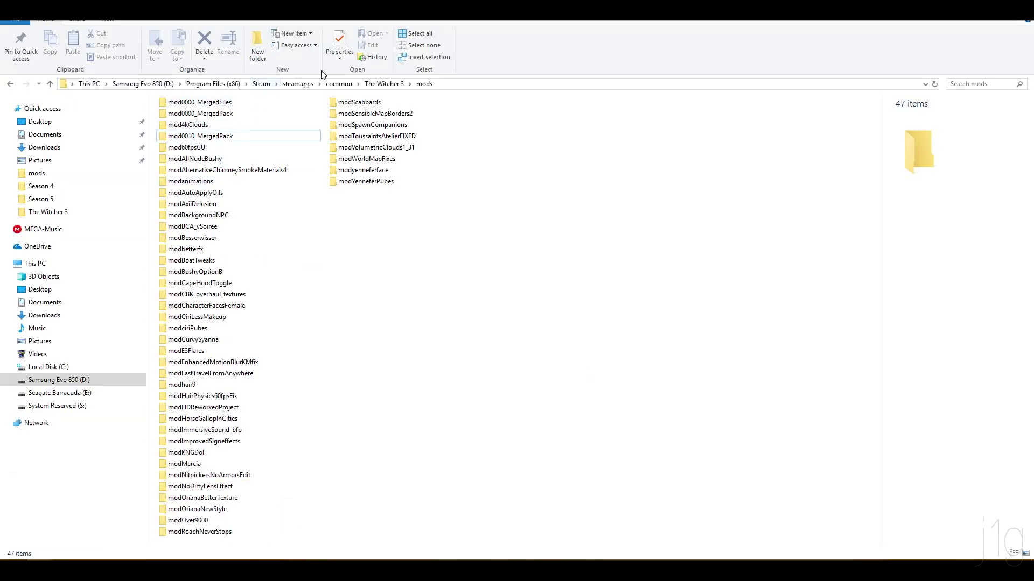
click(378, 86)
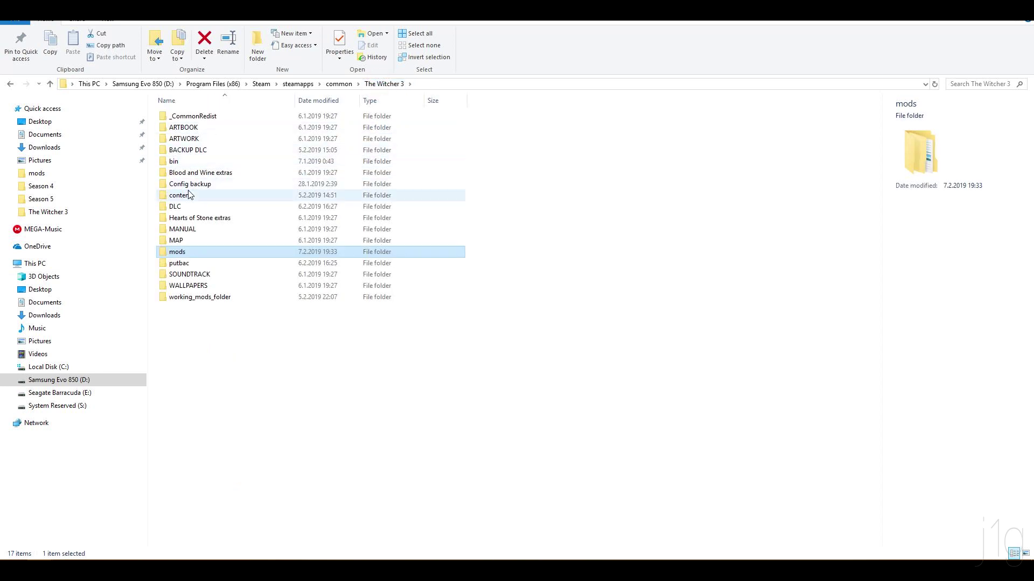
double_click(178, 208)
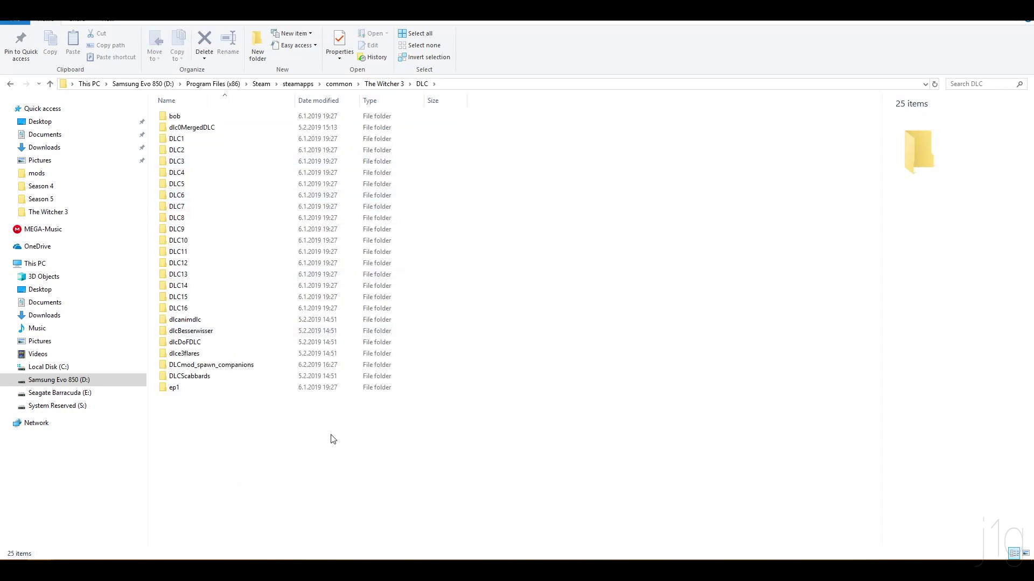
click(152, 135)
drag(153, 139, 219, 316)
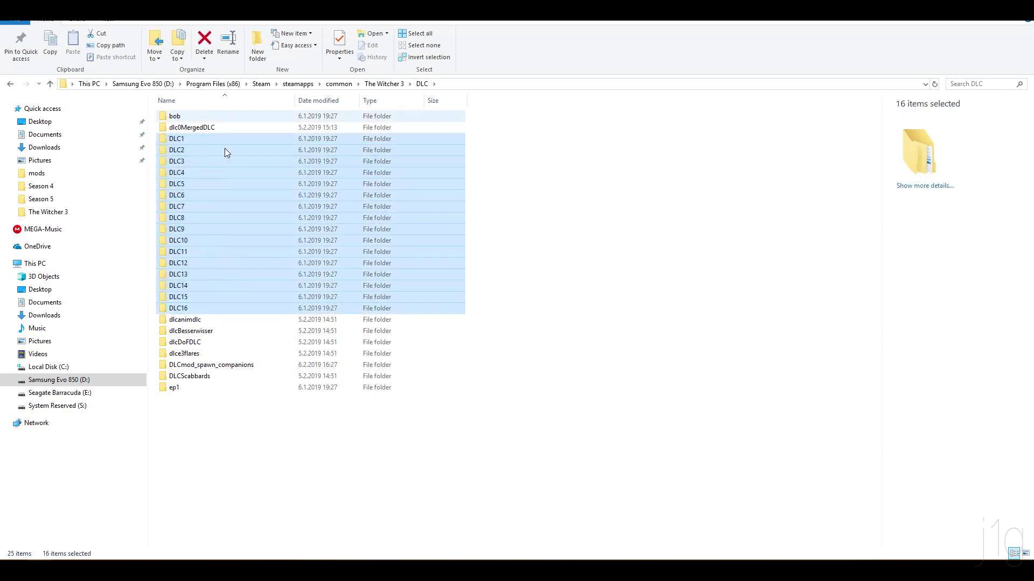